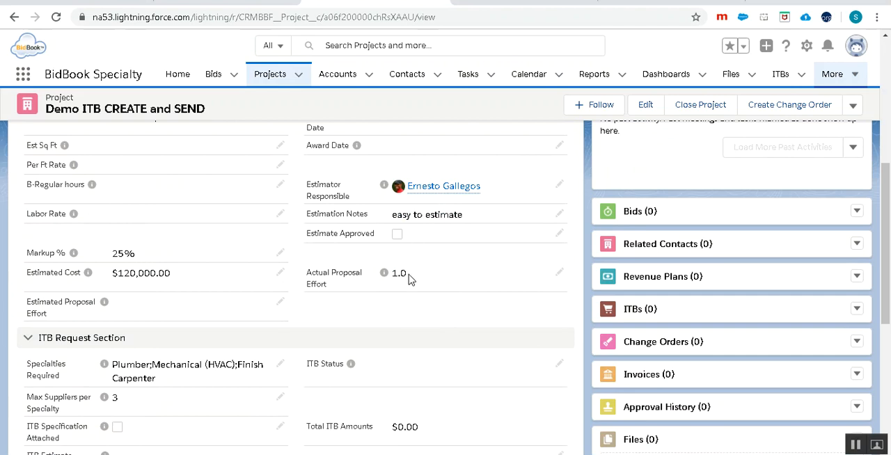
- Collapse the Estimation and Quick Price Section and view the selectable Specialties Required in the ITB Request Section without changing them
scroll(132, 261, "up", 2)
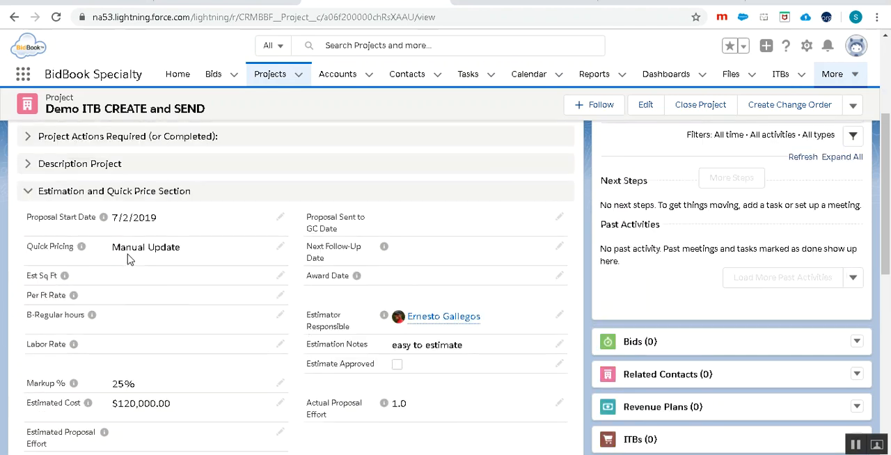
left_click(29, 191)
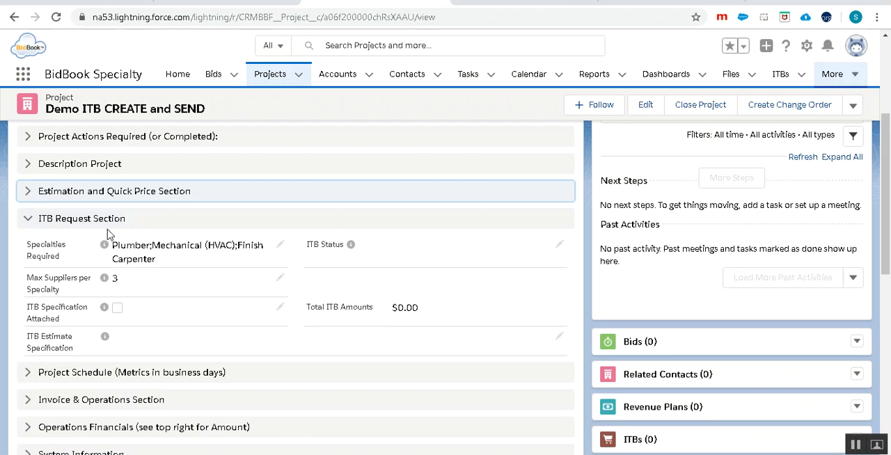
mouse_move(351, 248)
left_click(281, 246)
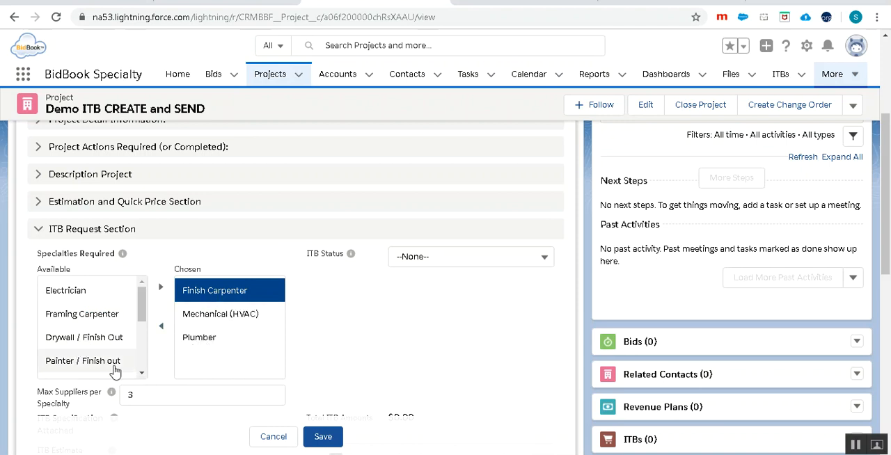
left_click(274, 442)
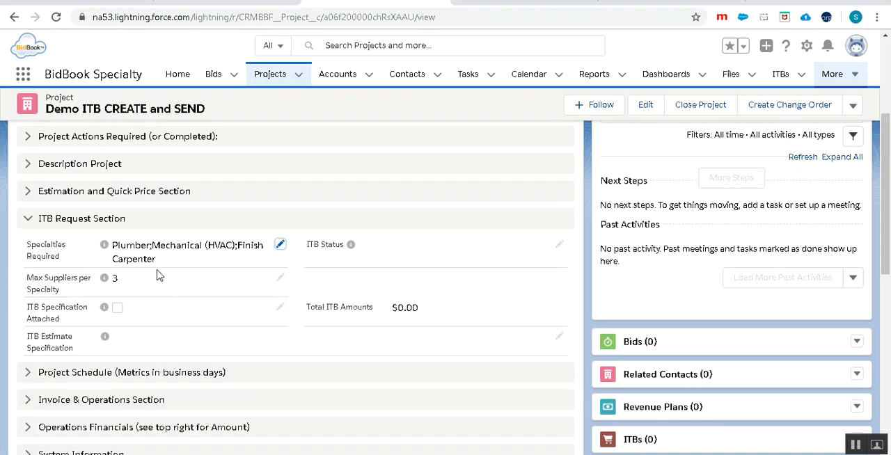
- Enter "Specification for the ITB" as the project's ITB Estimate Specification and save the record
mouse_move(105, 281)
mouse_move(106, 308)
left_click(560, 337)
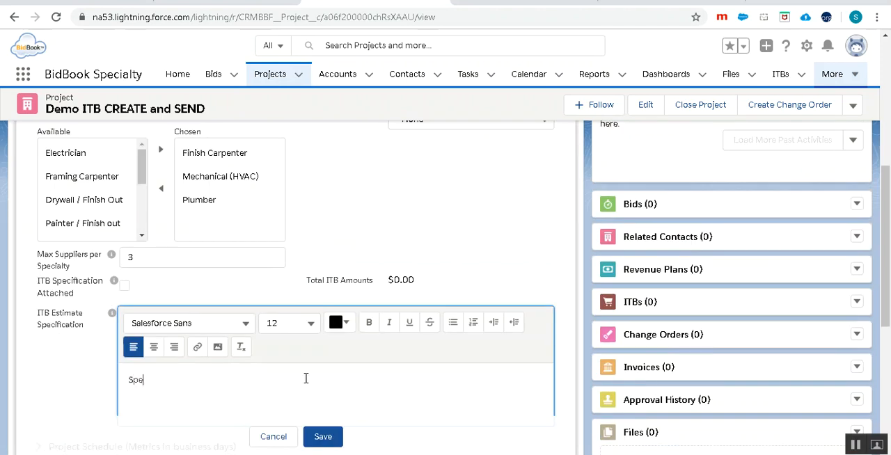
key("BackSpace")
key("BackSpace")
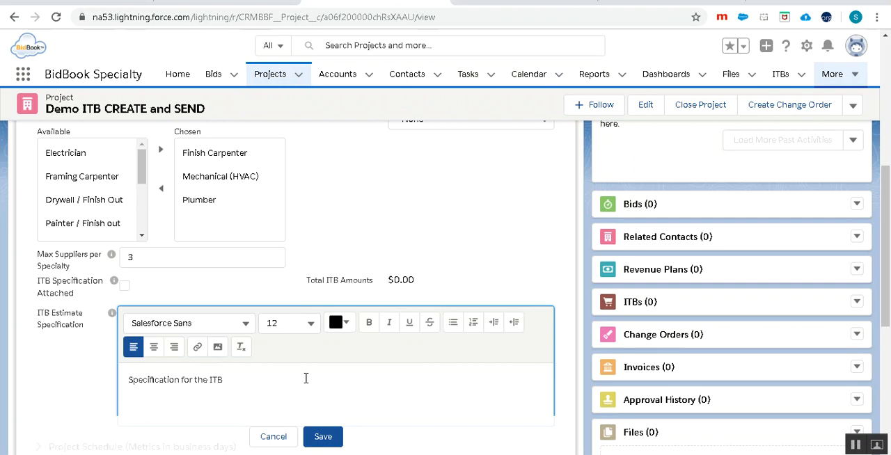
left_click(324, 437)
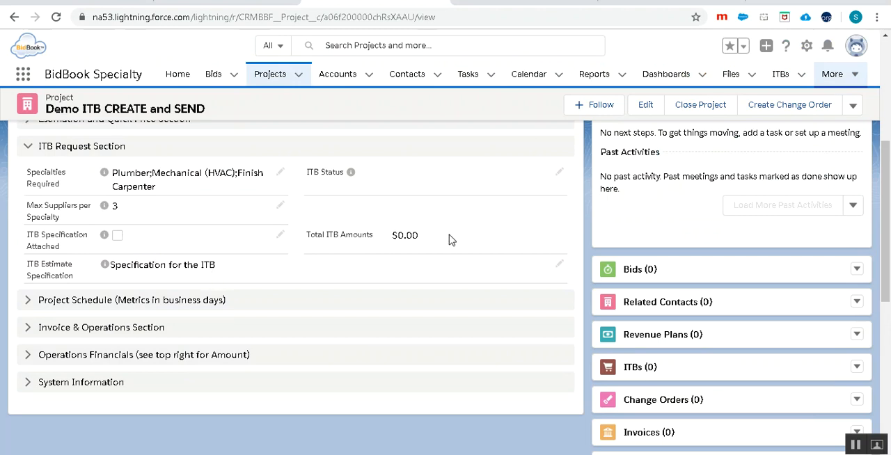
- View the available ITB Status options in the ITB Request Section and leave the edit without saving
scroll(448, 239, "up", 3)
mouse_move(350, 305)
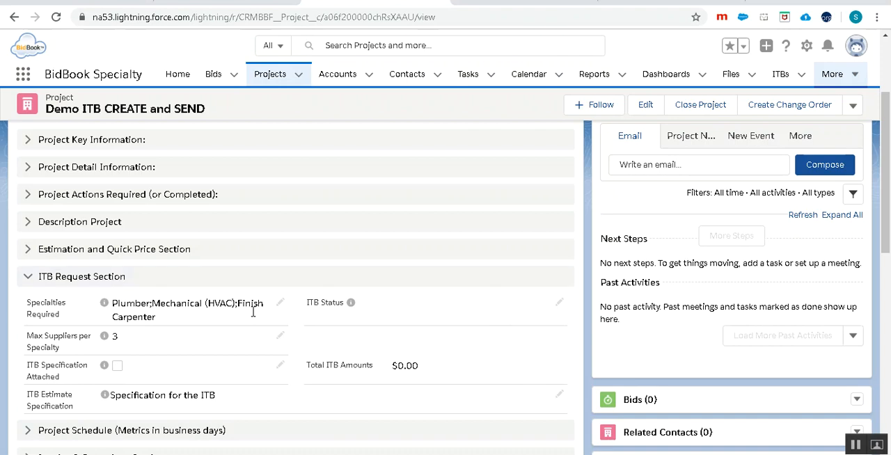
left_click(560, 304)
left_click(525, 314)
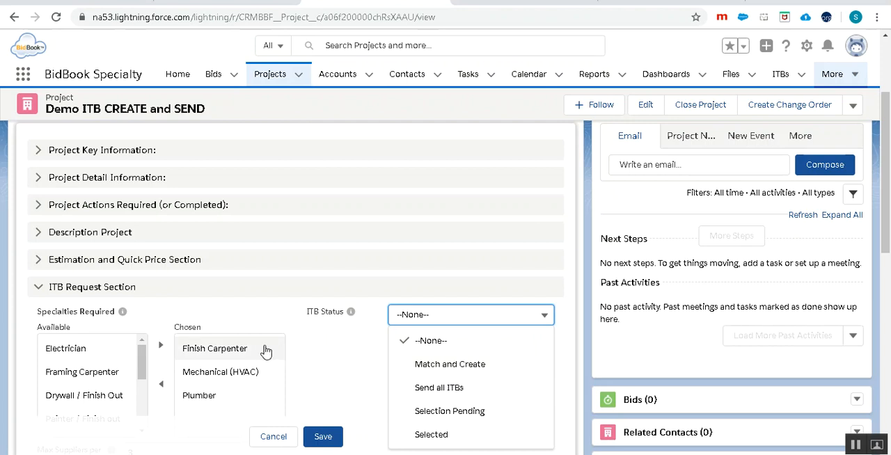
left_click(271, 437)
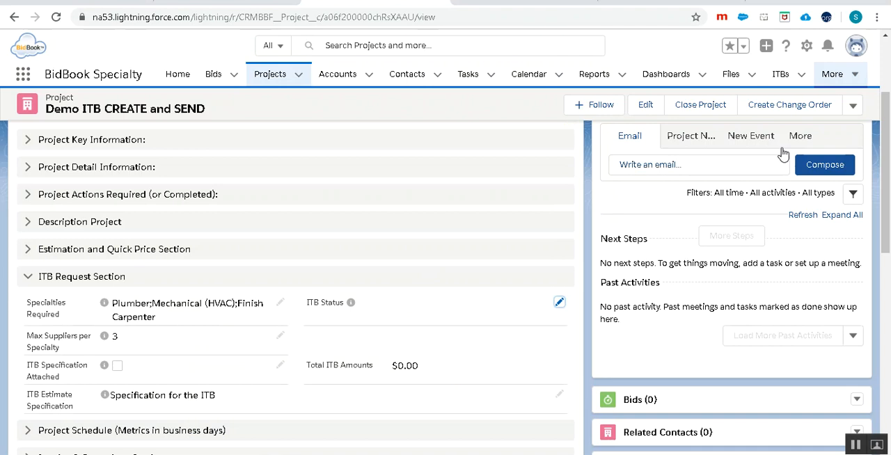
- Create ITBs for the project using the Match and Create status and save them
left_click(854, 113)
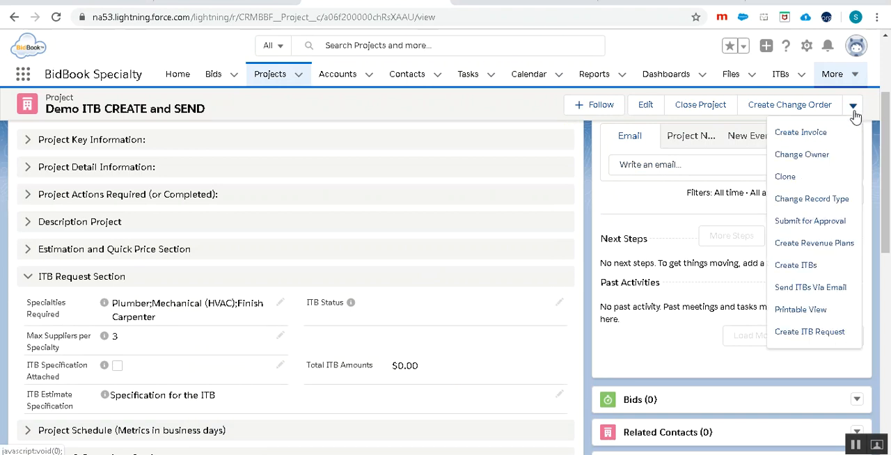
left_click(824, 268)
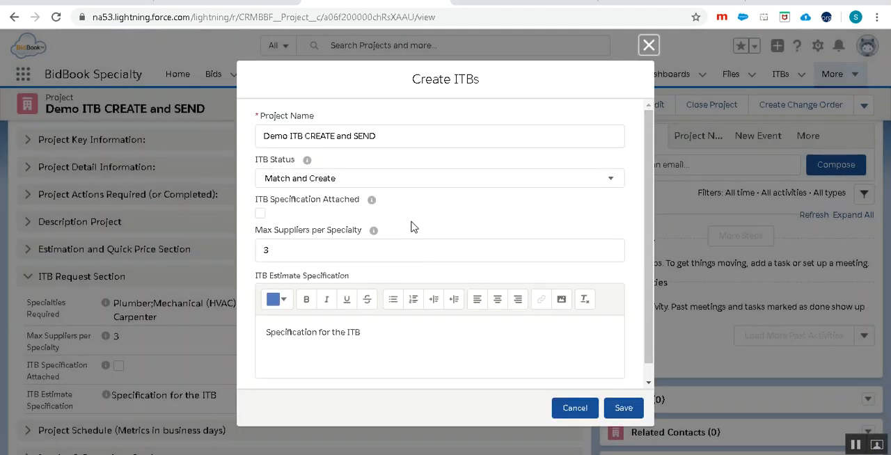
left_click(627, 408)
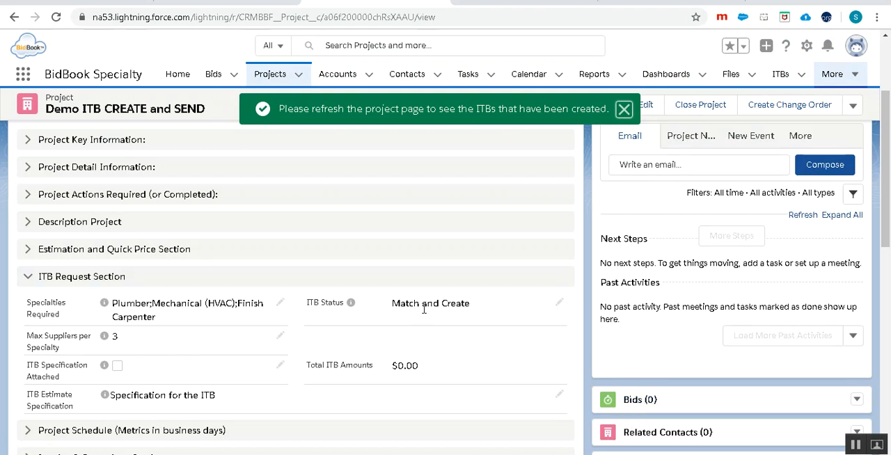
- Look through the project's related ITBs and open their full list
scroll(685, 296, "down", 2)
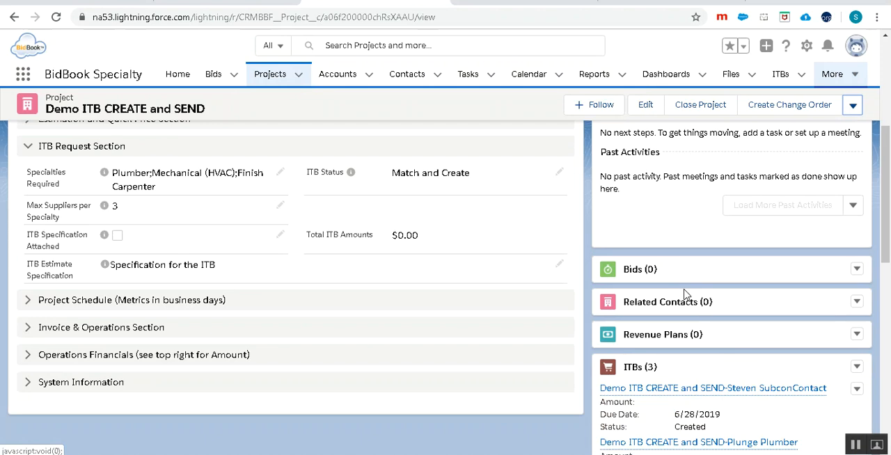
scroll(691, 301, "down", 3)
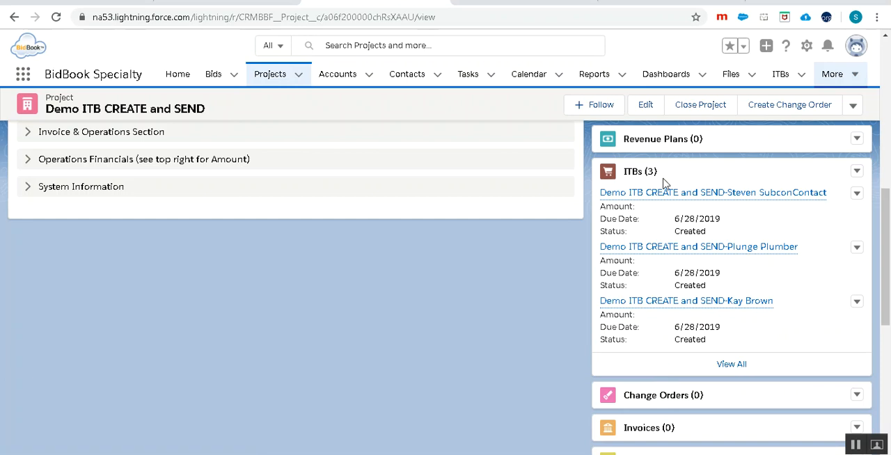
scroll(663, 183, "up", 2)
scroll(665, 197, "down", 1)
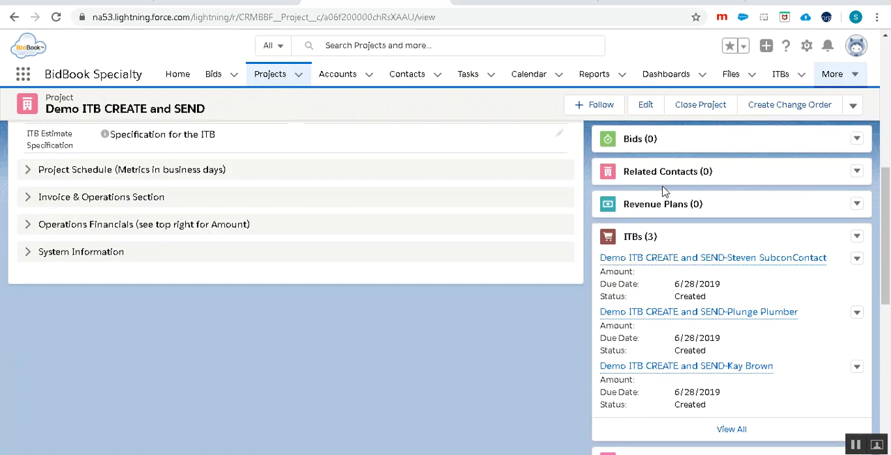
left_click(731, 430)
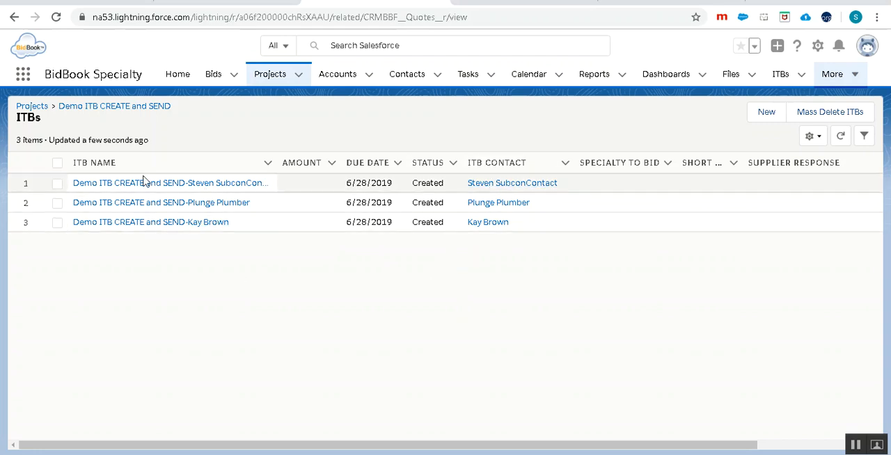
- Open the second ITB in the list and examine its due date, status, contact, project and supplier response fields
left_click(175, 212)
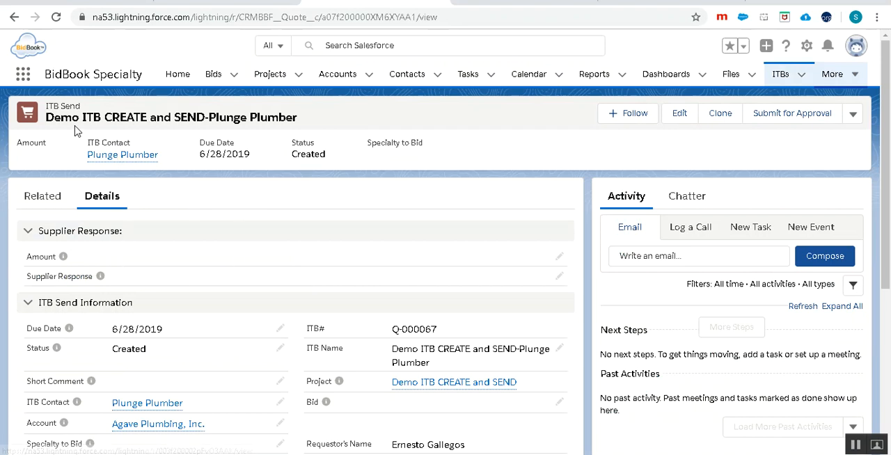
scroll(193, 370, "down", 3)
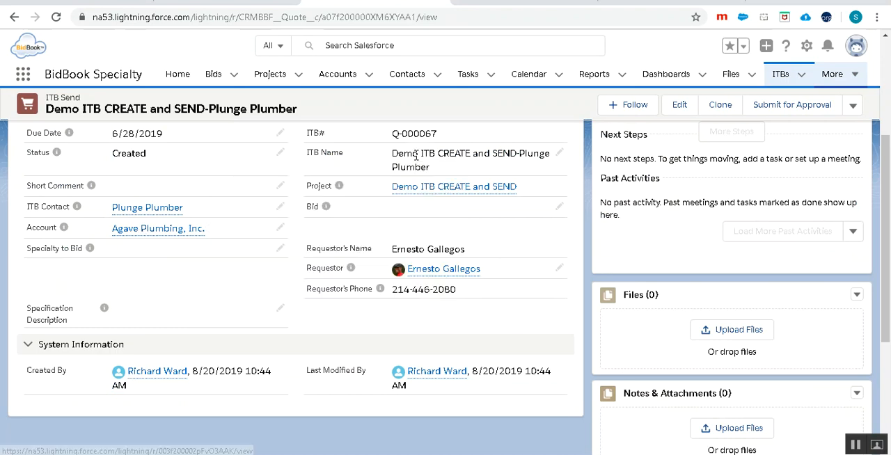
scroll(481, 215, "up", 2)
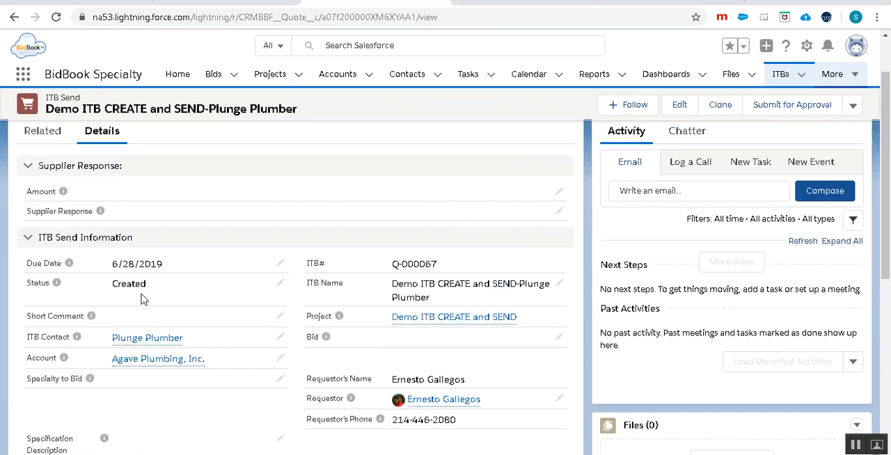
left_click_drag(167, 265, 110, 267)
scroll(245, 343, "up", 1)
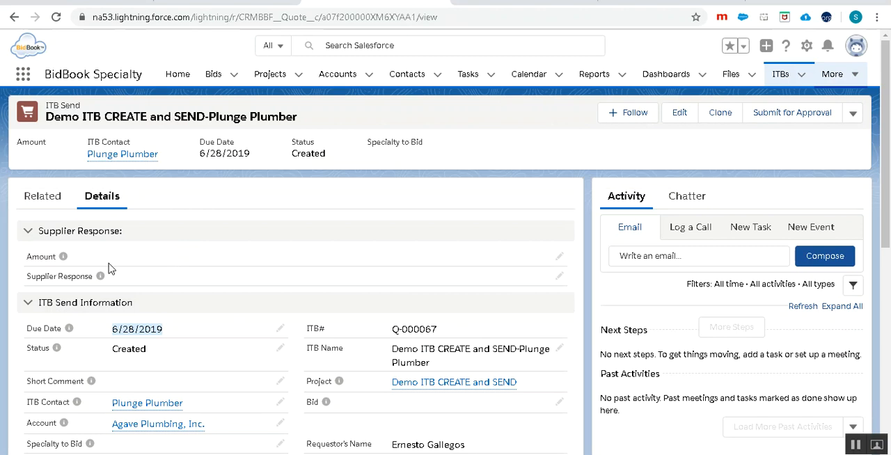
mouse_move(418, 392)
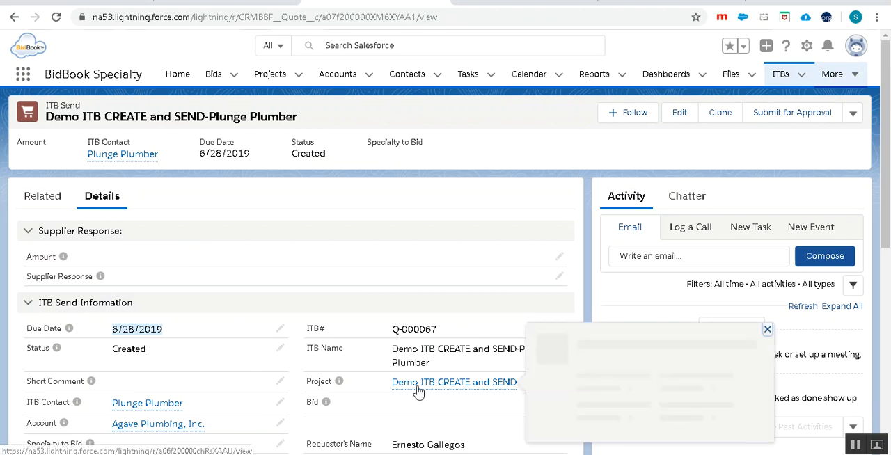
mouse_move(63, 259)
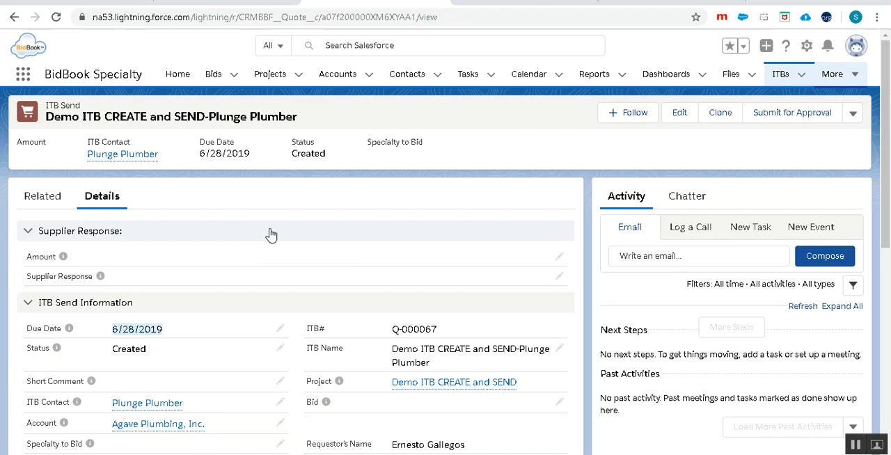
mouse_move(118, 158)
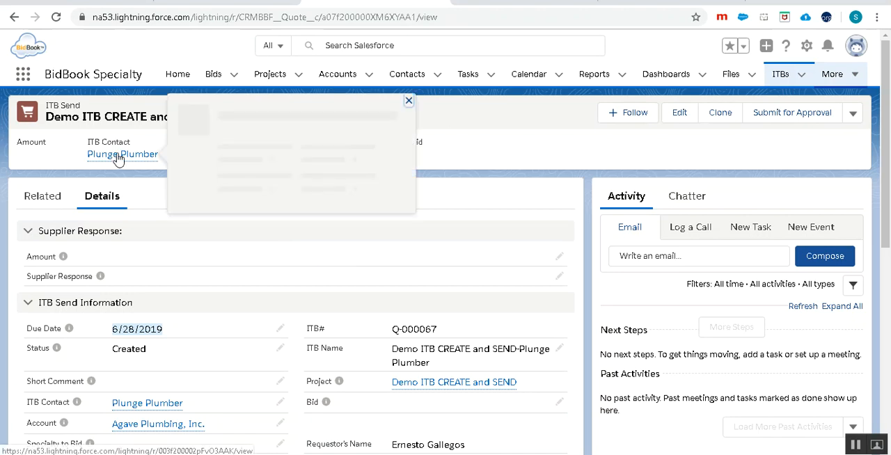
- Return to the ITB's parent project, reload the page and open the full list of its related ITBs
left_click(439, 383)
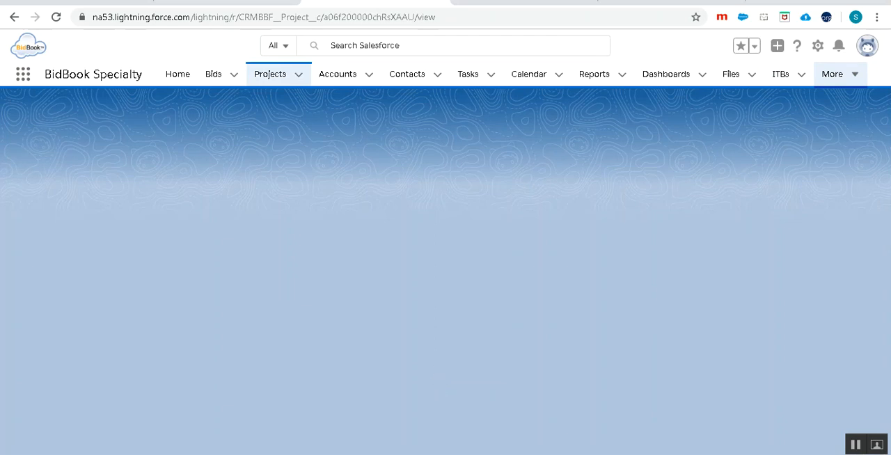
left_click(56, 16)
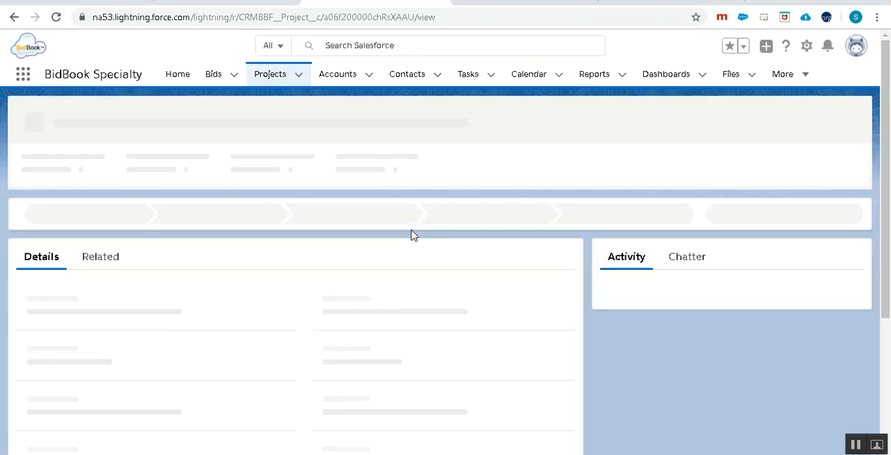
scroll(412, 282, "down", 5)
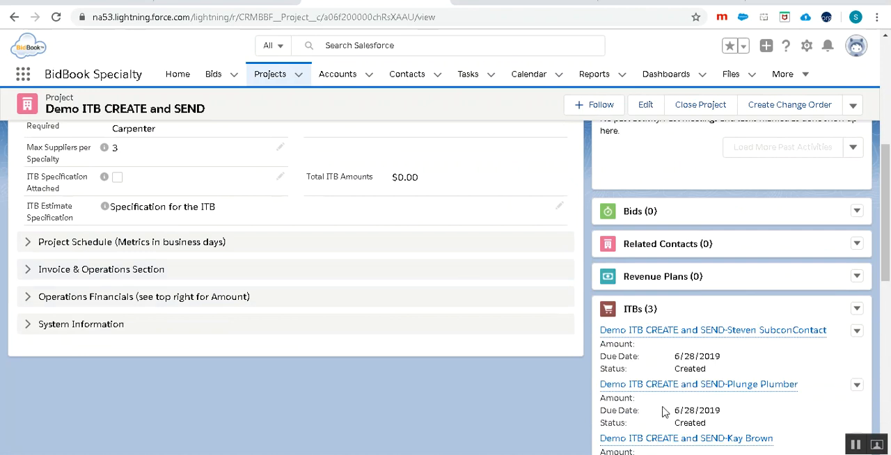
scroll(662, 412, "down", 2)
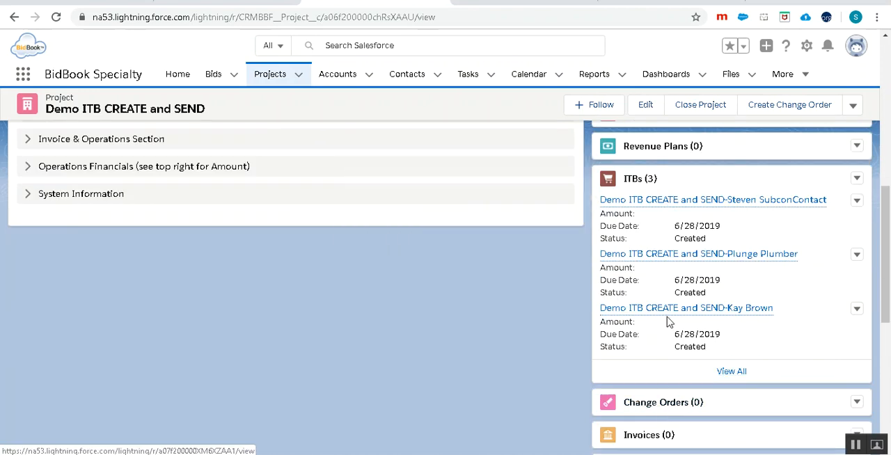
scroll(669, 322, "up", 3)
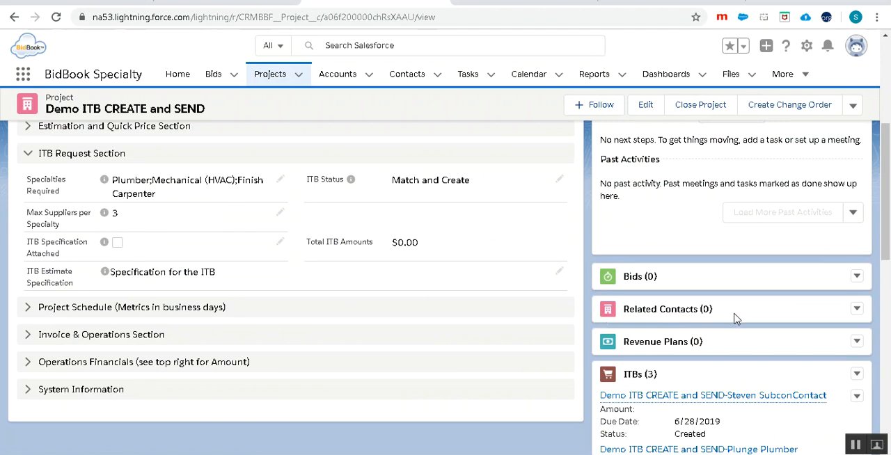
scroll(731, 319, "down", 2)
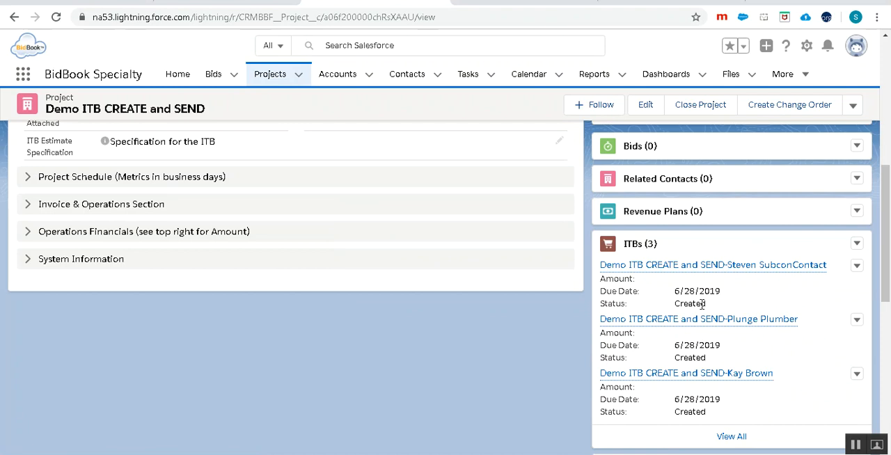
left_click(740, 438)
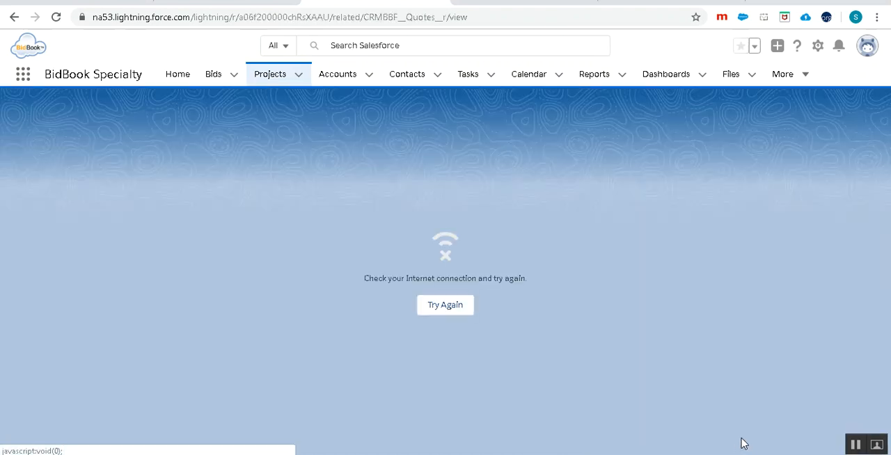
left_click(436, 306)
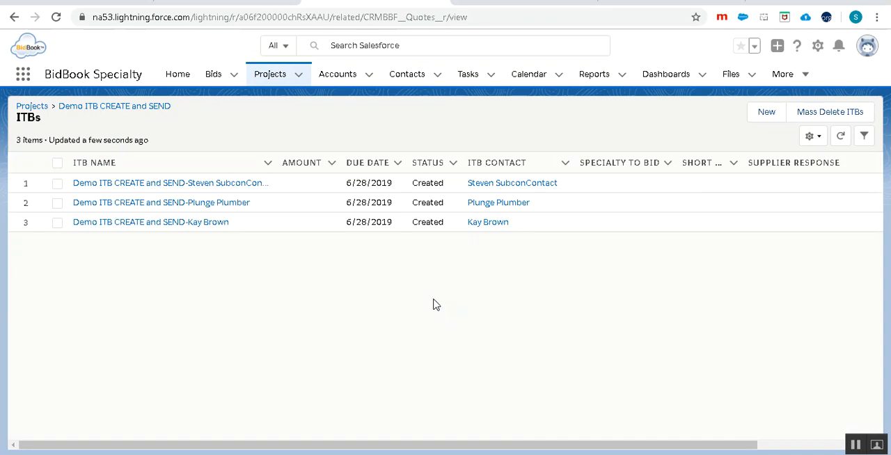
- Select all three ITBs of the project and mass-delete them
left_click(57, 165)
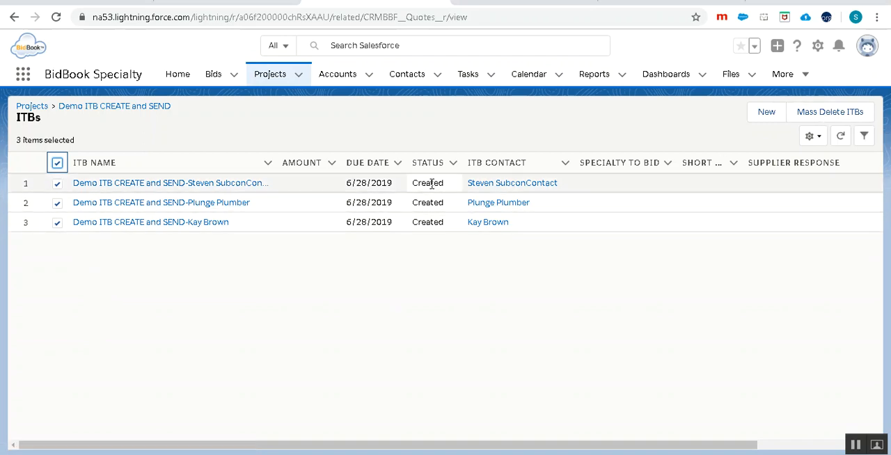
left_click(824, 121)
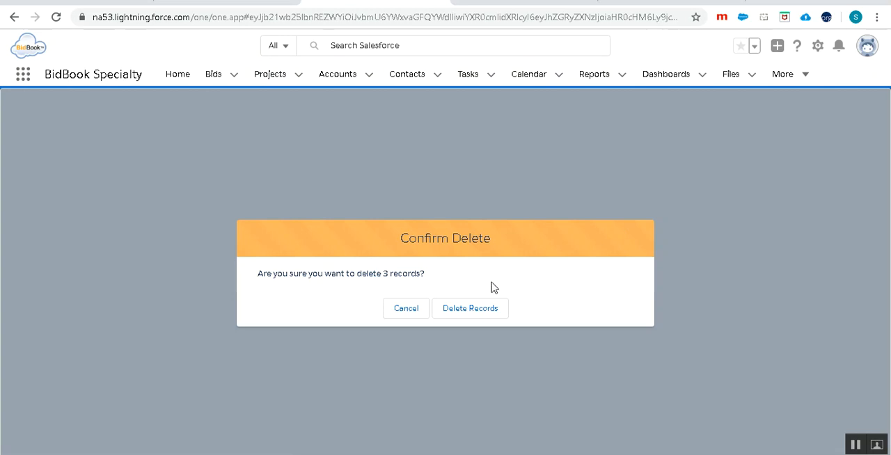
left_click(459, 310)
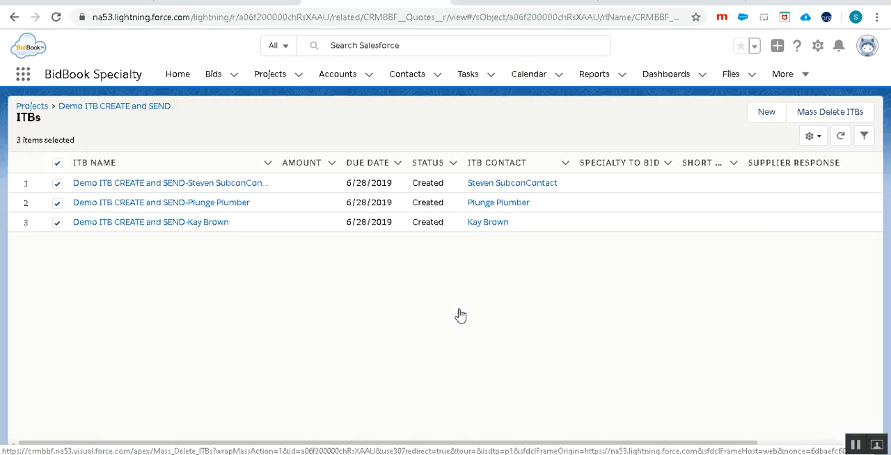
- Return to the ITBs' parent project, reload the page and check its related ITBs
left_click(145, 109)
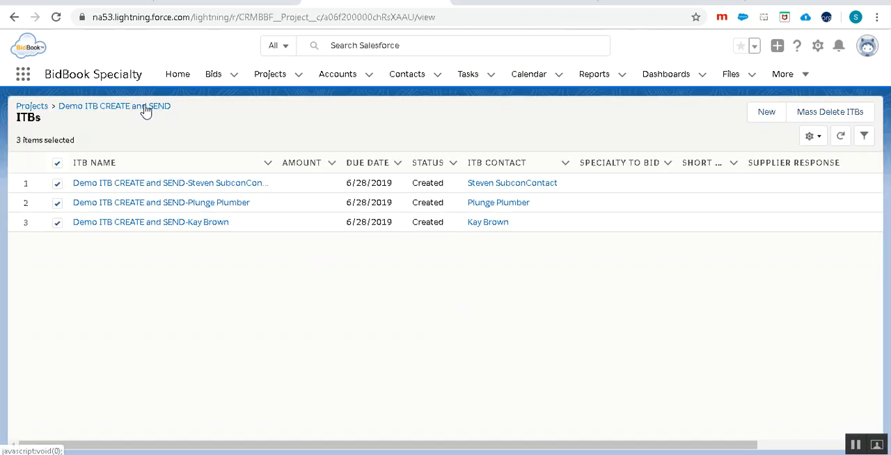
left_click(58, 17)
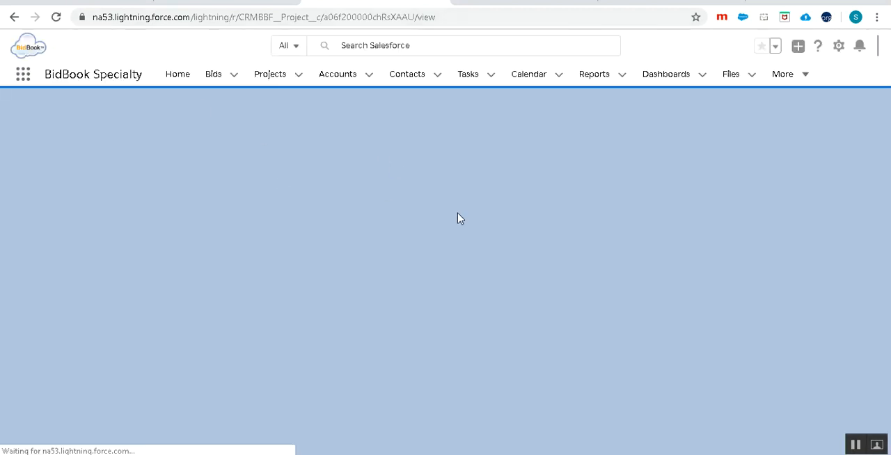
scroll(752, 318, "down", 5)
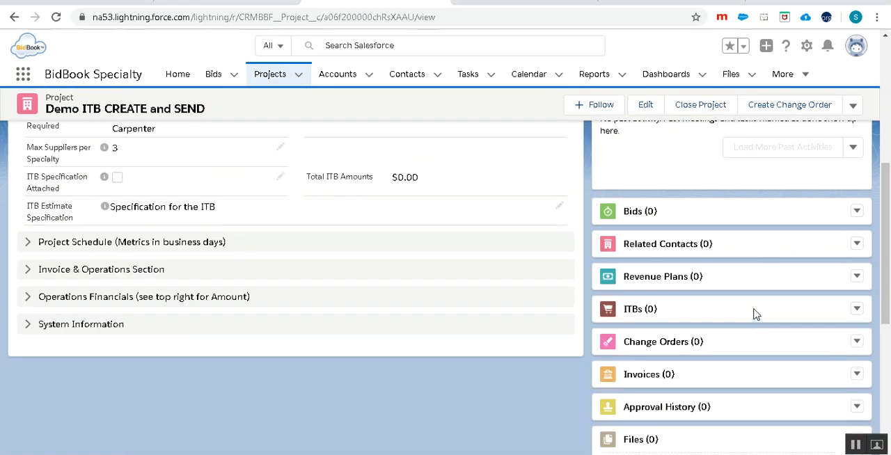
- Clear the project's ITB Status by setting it to --None-- and save the record
scroll(663, 317, "up", 3)
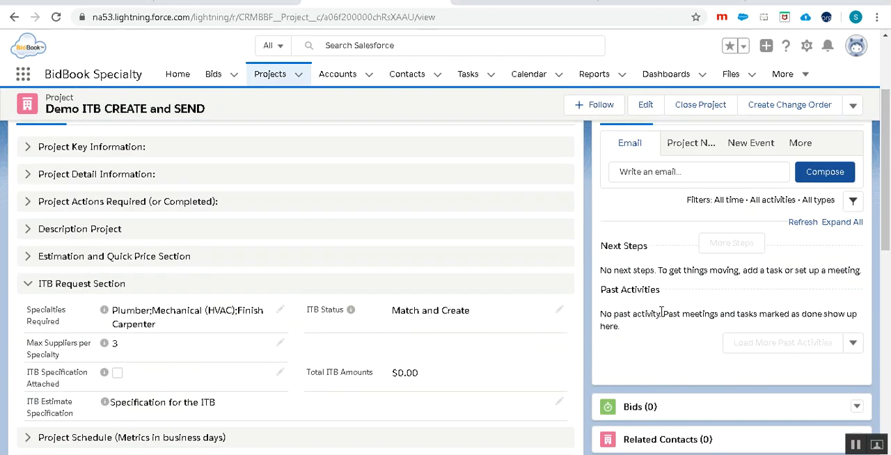
left_click(559, 309)
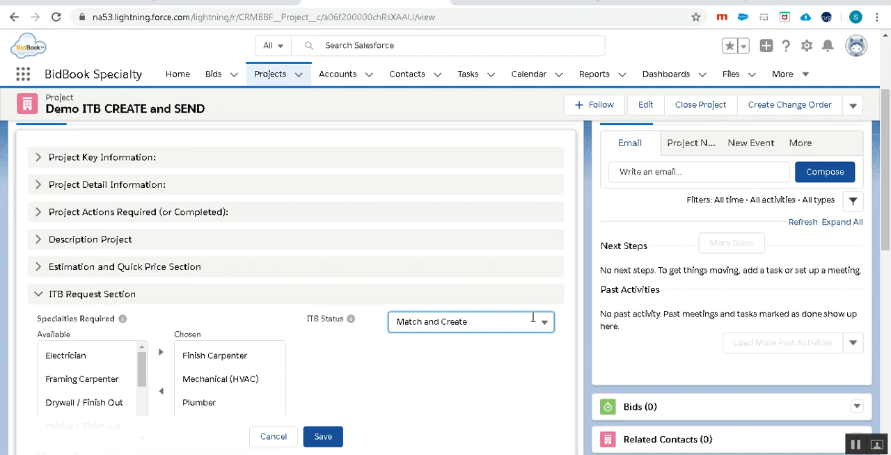
left_click(466, 323)
left_click(450, 348)
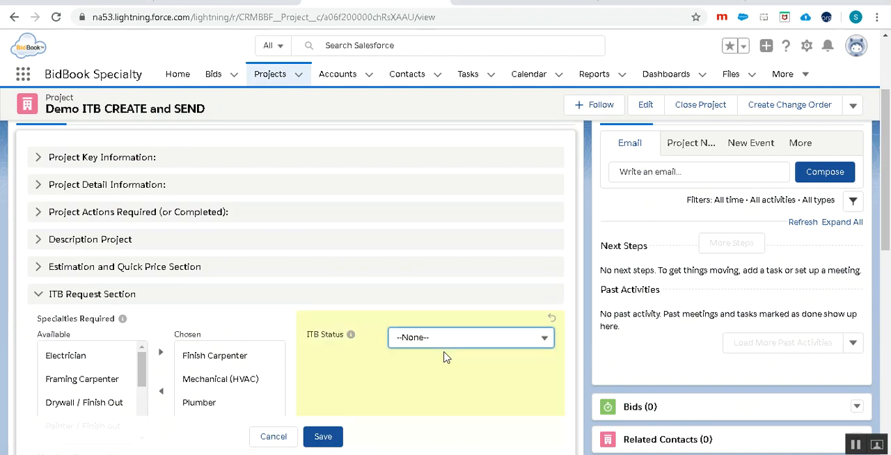
left_click(315, 443)
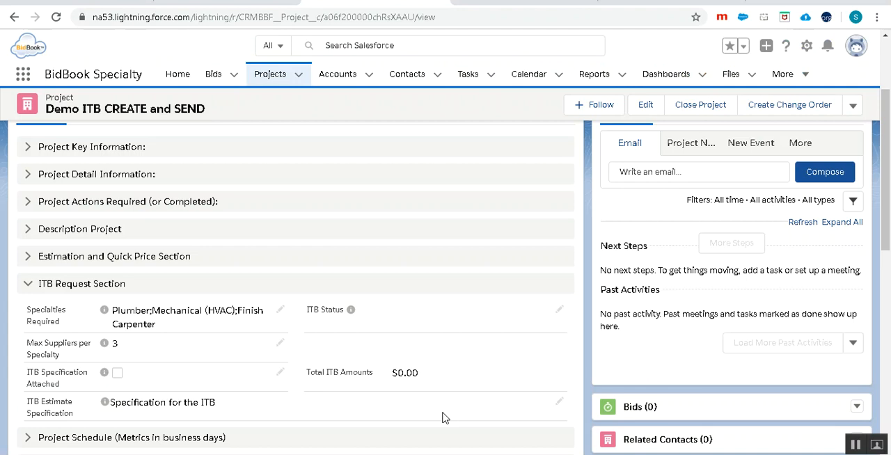
- Set the project's ITB Status to Match and Create and save the record
left_click(559, 310)
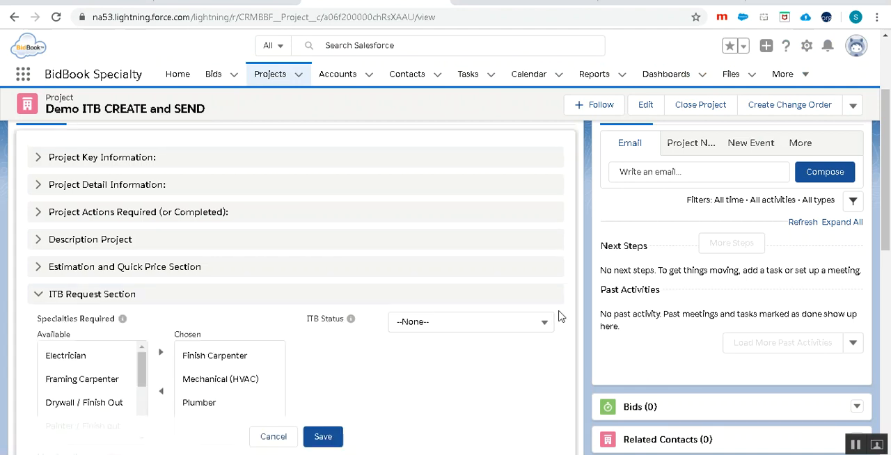
left_click(456, 324)
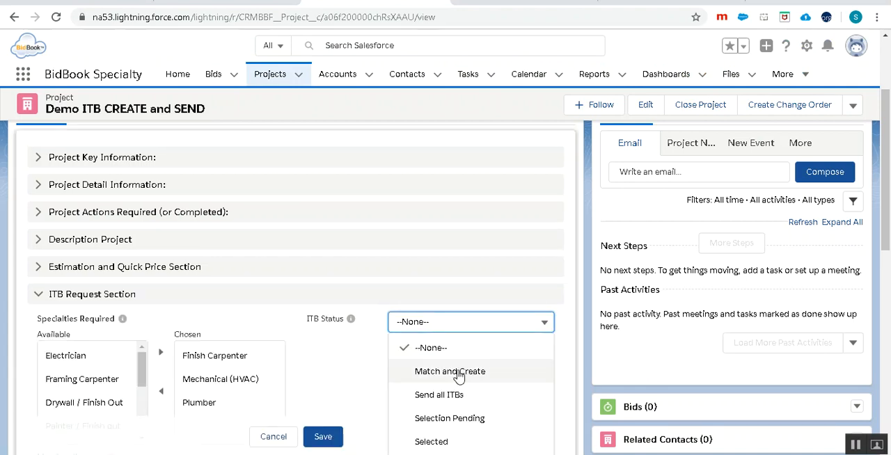
left_click(456, 373)
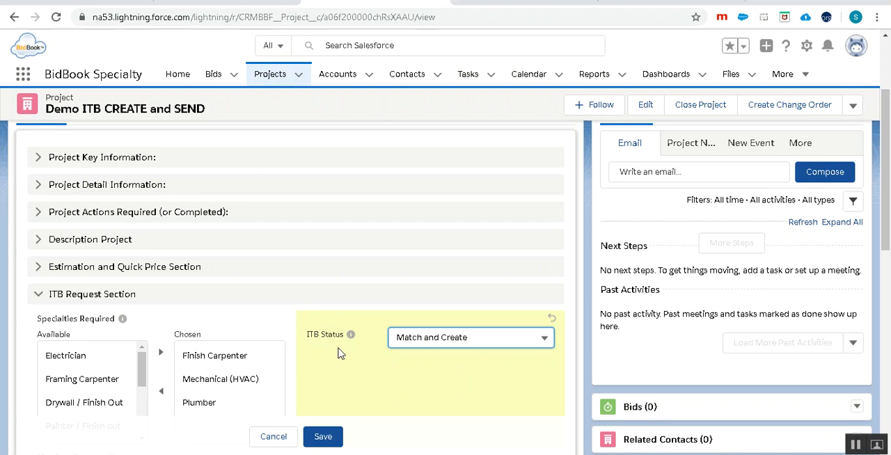
left_click(852, 105)
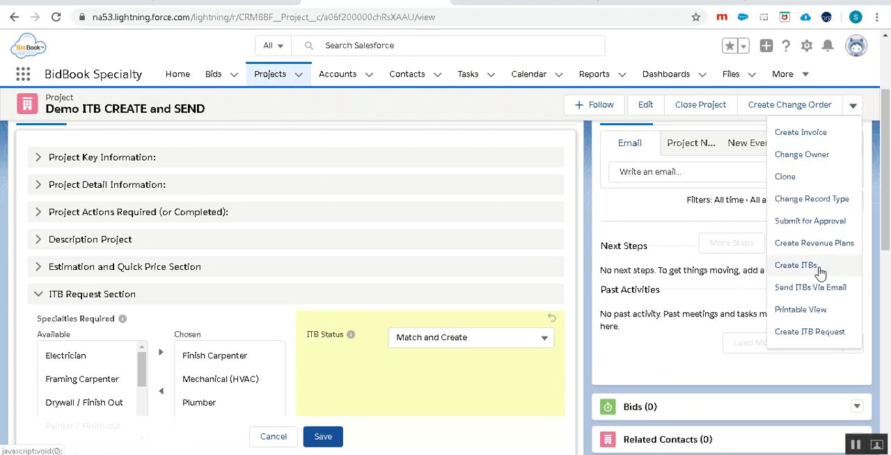
left_click(324, 439)
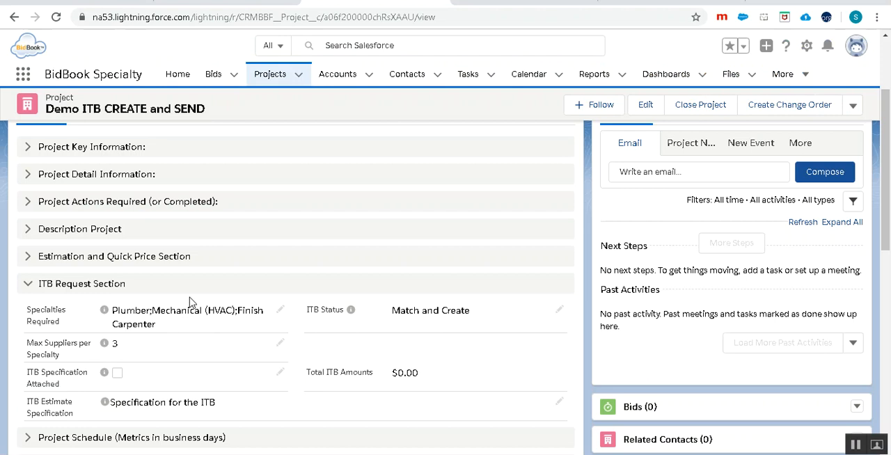
- Reload the project page and check the related ITBs with their due dates and statuses
scroll(771, 299, "down", 2)
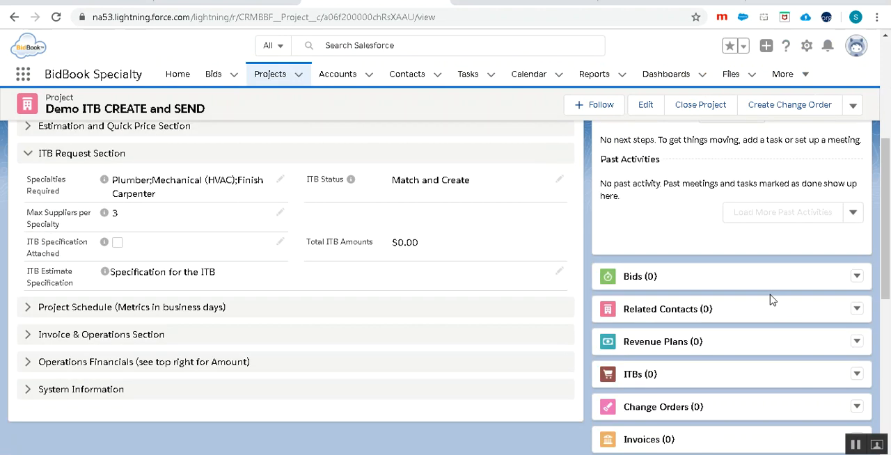
scroll(772, 299, "down", 1)
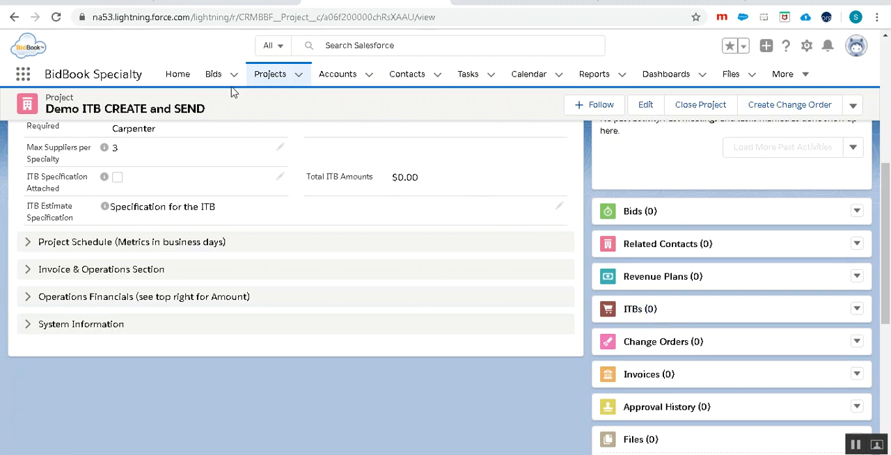
left_click(56, 17)
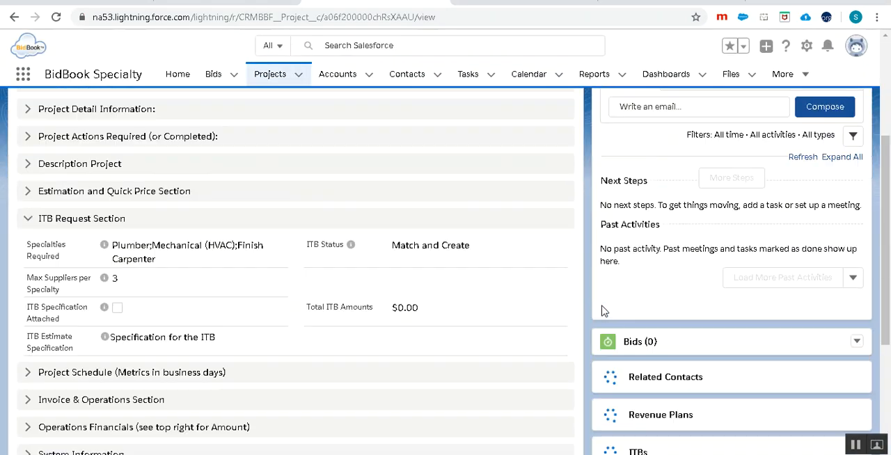
scroll(603, 311, "down", 4)
scroll(603, 309, "down", 2)
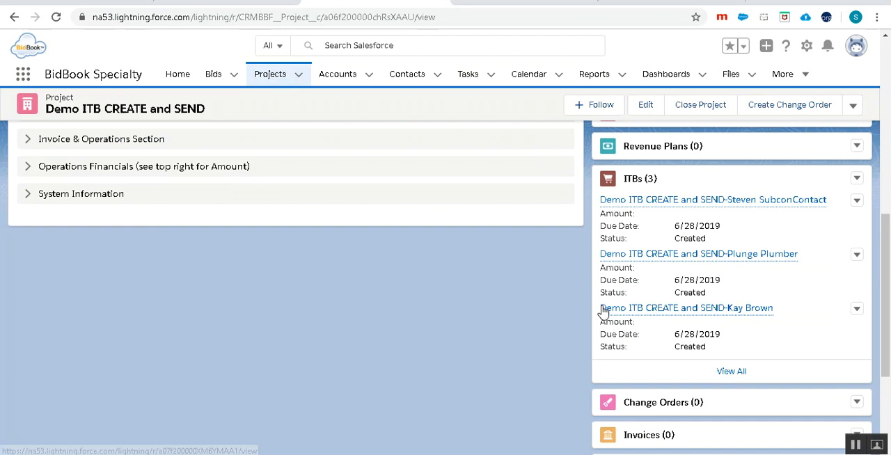
mouse_move(774, 207)
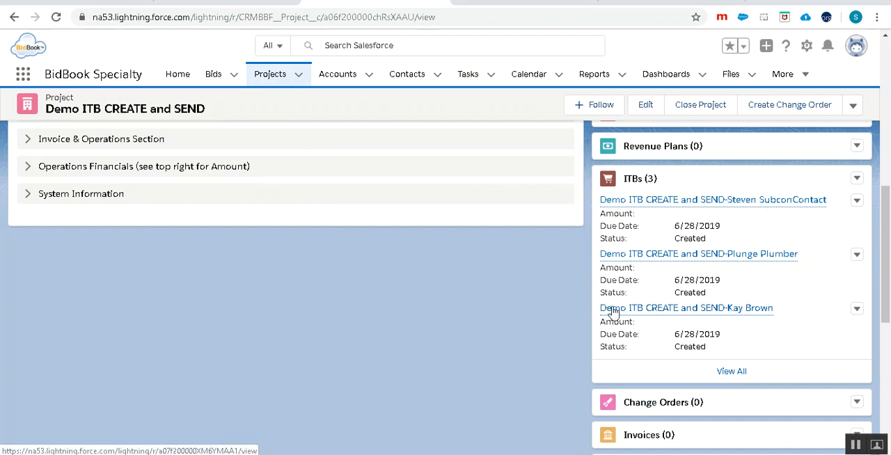
- Examine the available ITB Status options, cancel the edit and highlight the project's ITB Estimate Specification text
scroll(483, 392, "up", 3)
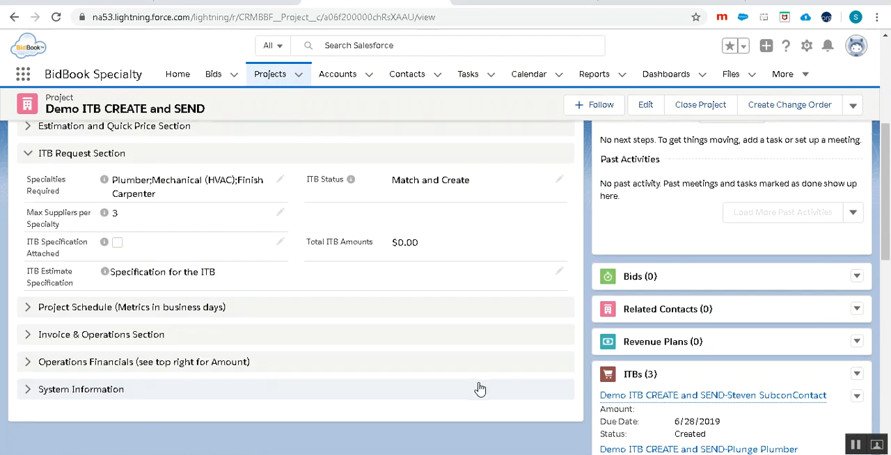
left_click(560, 182)
left_click(530, 195)
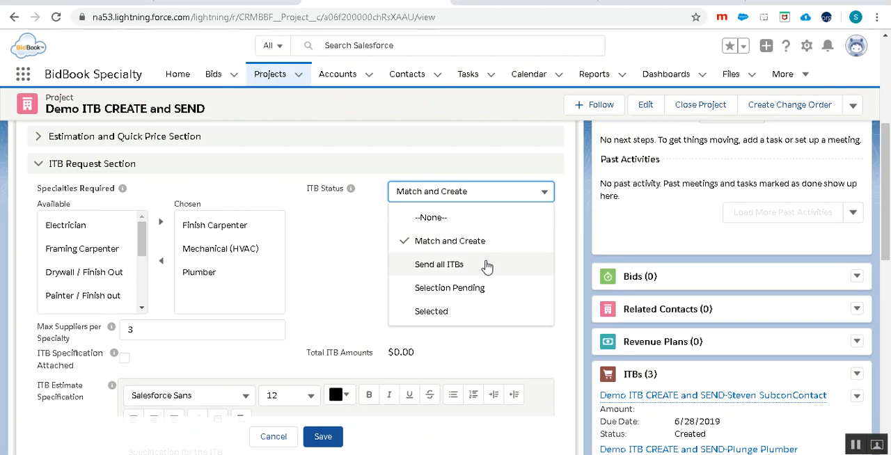
left_click(282, 437)
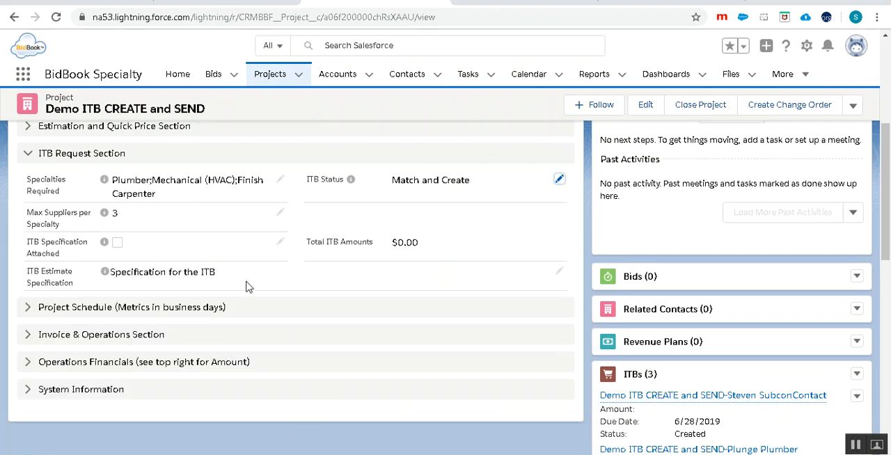
left_click_drag(217, 276, 105, 273)
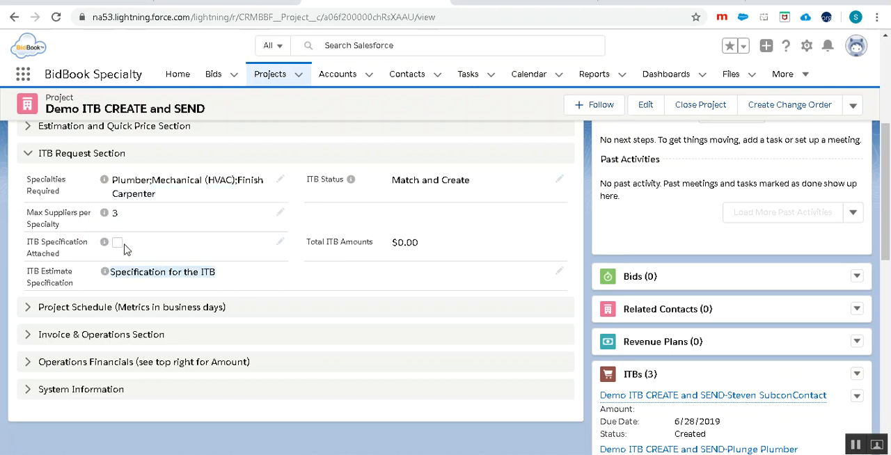
- Open the project's first ITB, look over its Specification Description, Short Comment and Supplier Response fields in edit mode, and cancel the edit
left_click(703, 396)
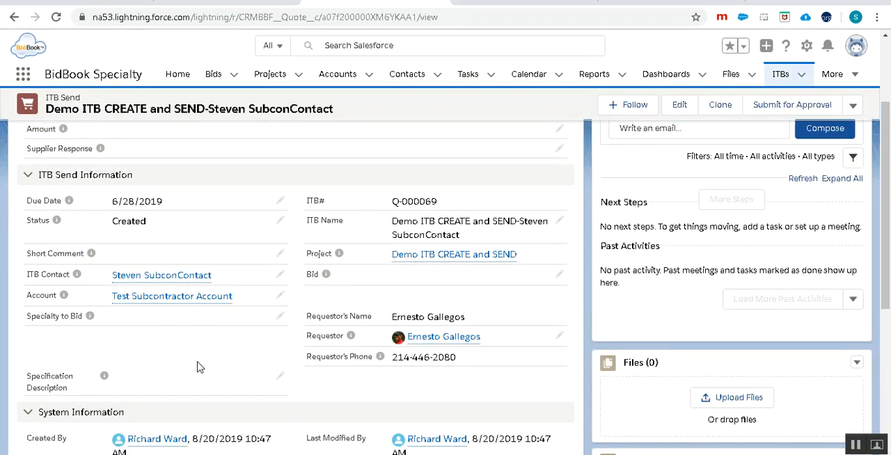
left_click(281, 378)
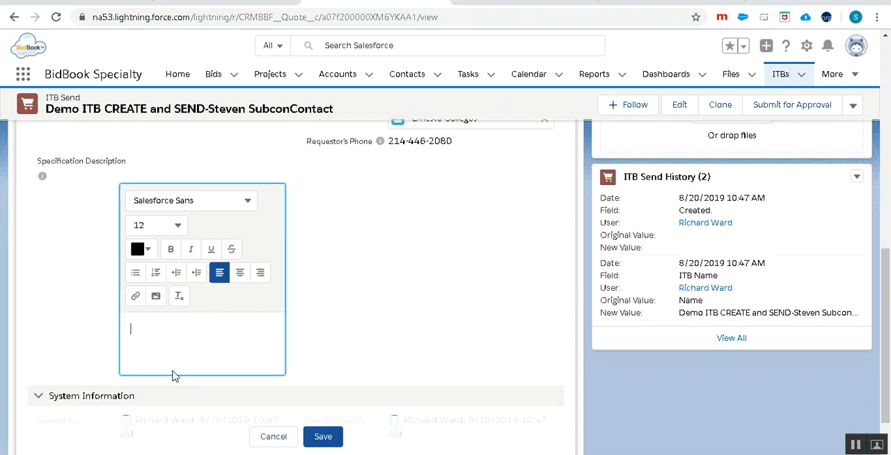
scroll(246, 315, "up", 4)
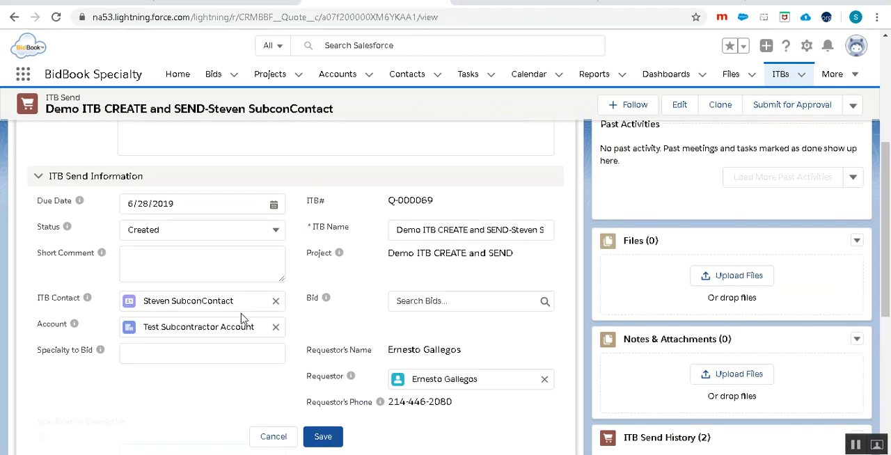
left_click(185, 261)
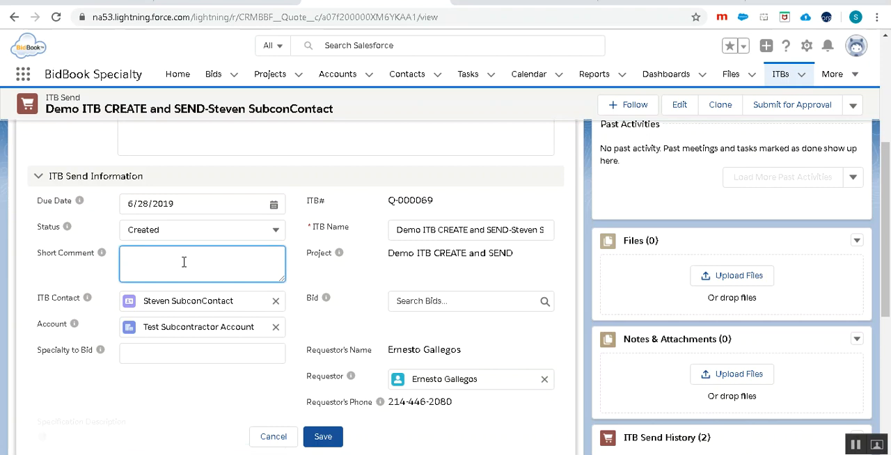
scroll(184, 262, "up", 2)
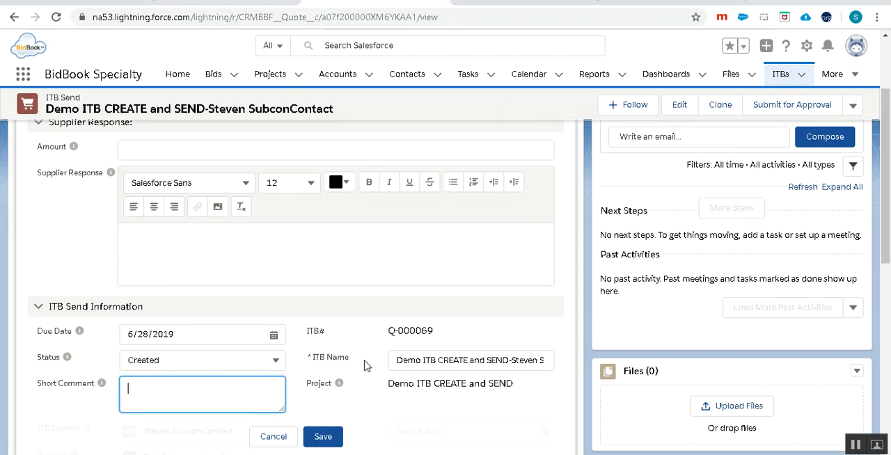
scroll(368, 366, "down", 2)
scroll(367, 366, "down", 2)
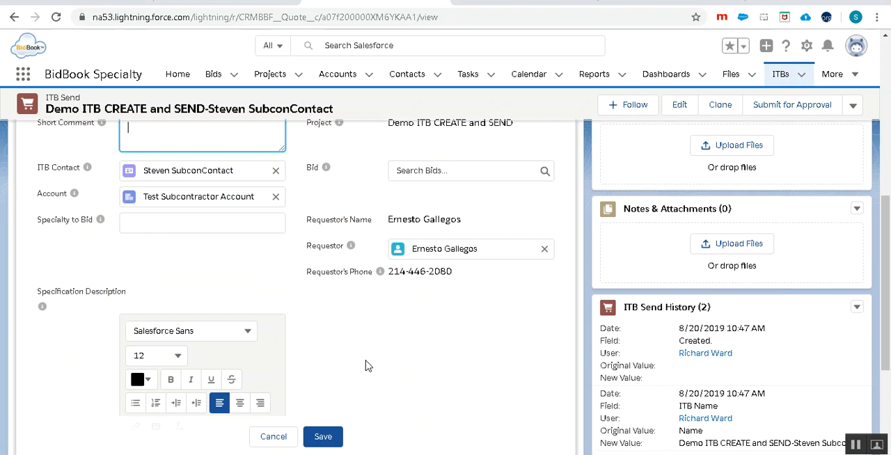
scroll(368, 367, "down", 1)
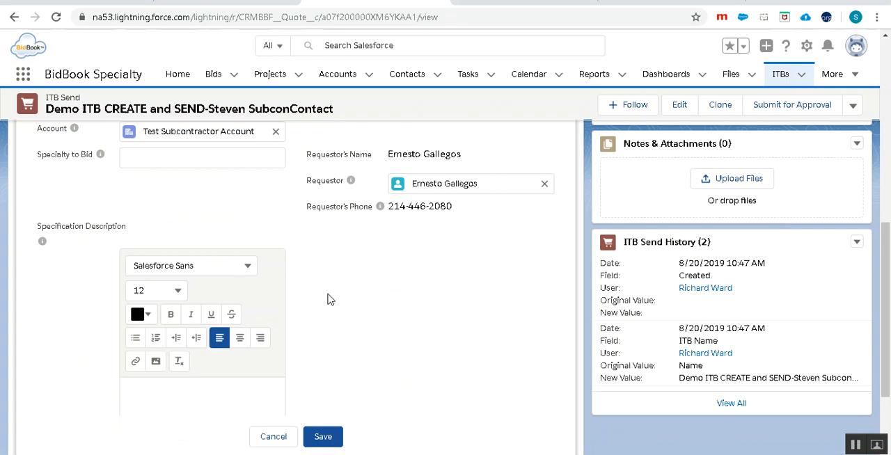
scroll(330, 299, "up", 2)
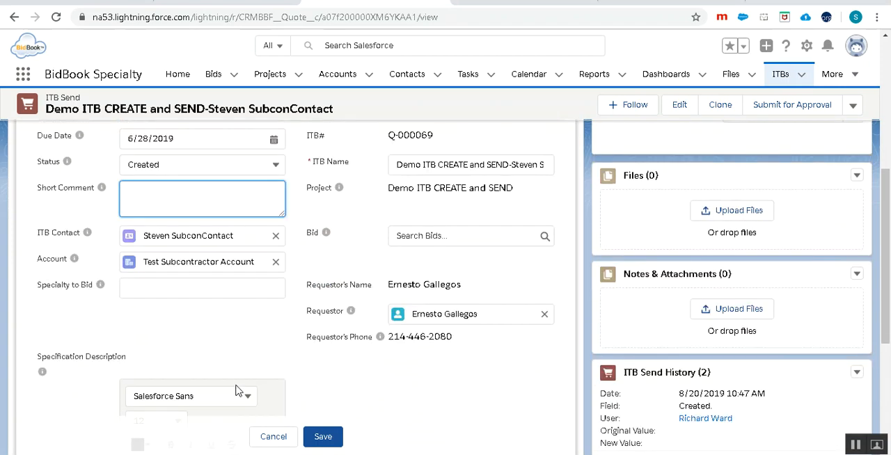
left_click(273, 437)
- Return to the ITB's parent project, reload it and review the ITB Request Section and the related ITBs
scroll(533, 293, "up", 5)
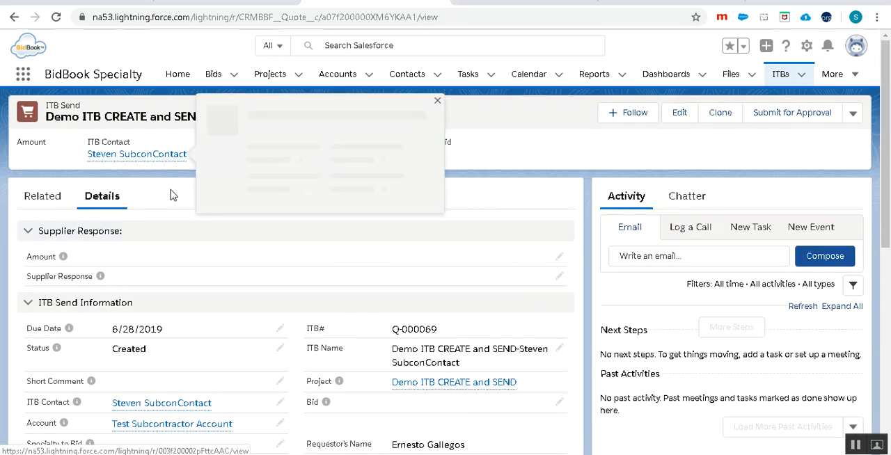
left_click(444, 390)
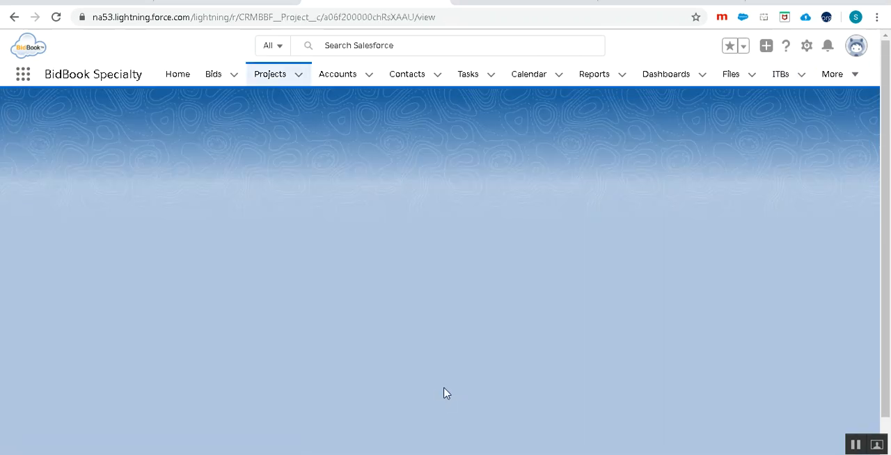
left_click(63, 19)
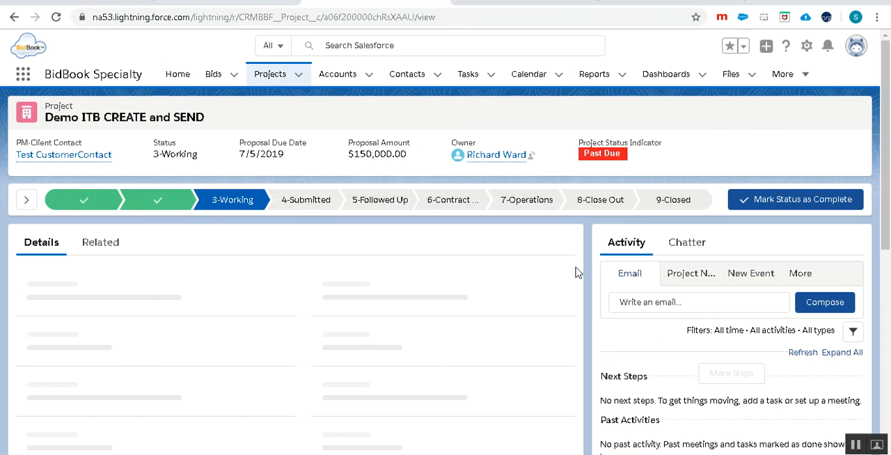
scroll(576, 273, "down", 5)
scroll(575, 279, "up", 2)
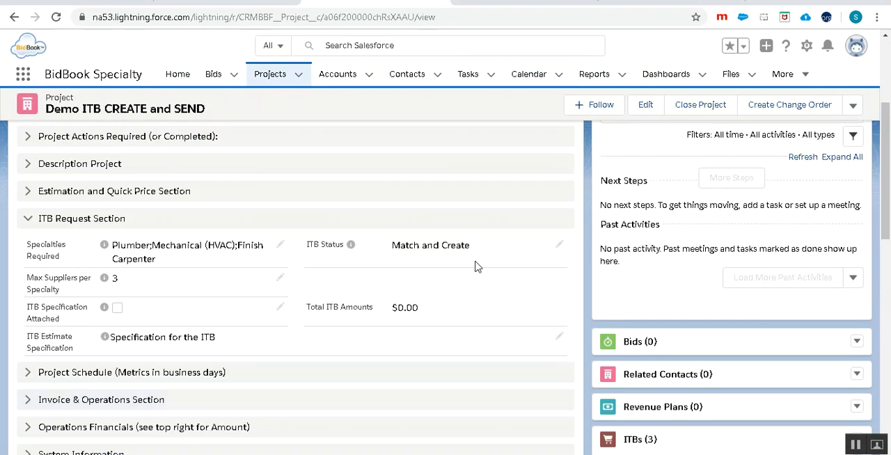
scroll(759, 334, "down", 2)
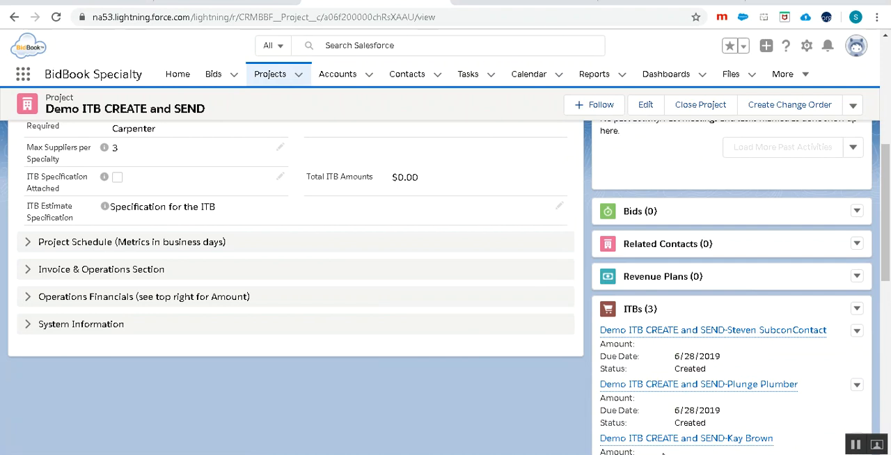
scroll(693, 383, "up", 2)
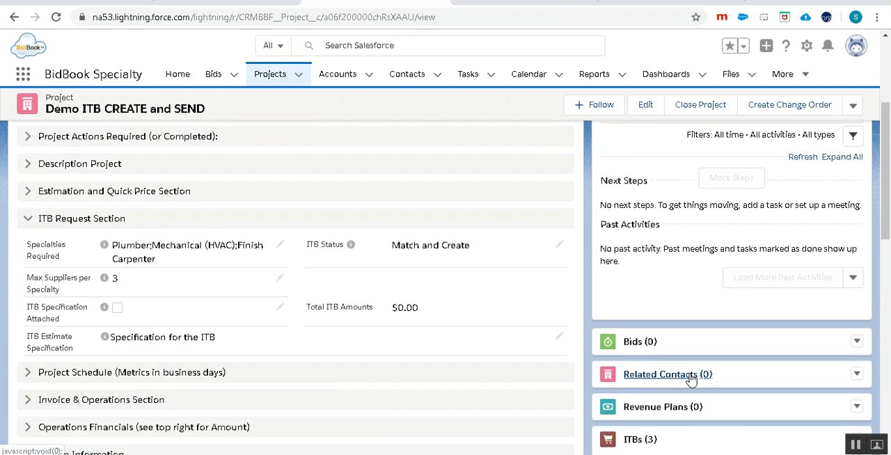
- Set the project's ITB Status to Send all ITBs, check the additional project actions, and save the record
left_click(560, 245)
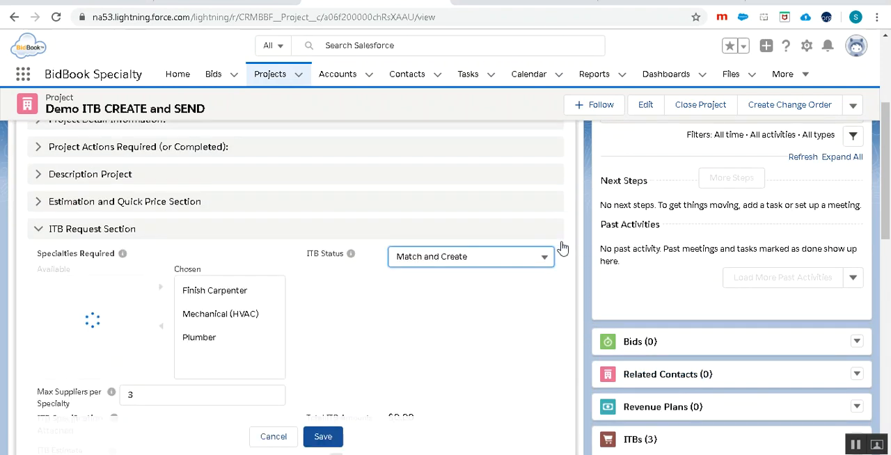
left_click(516, 257)
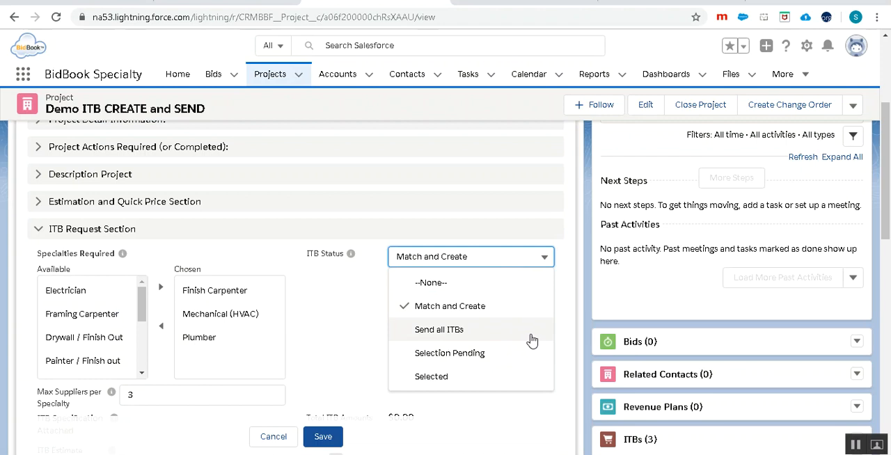
left_click(478, 337)
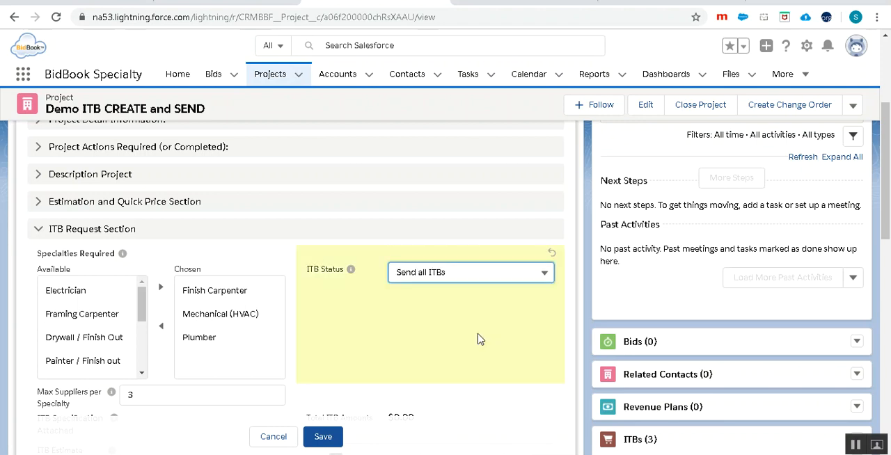
left_click(858, 110)
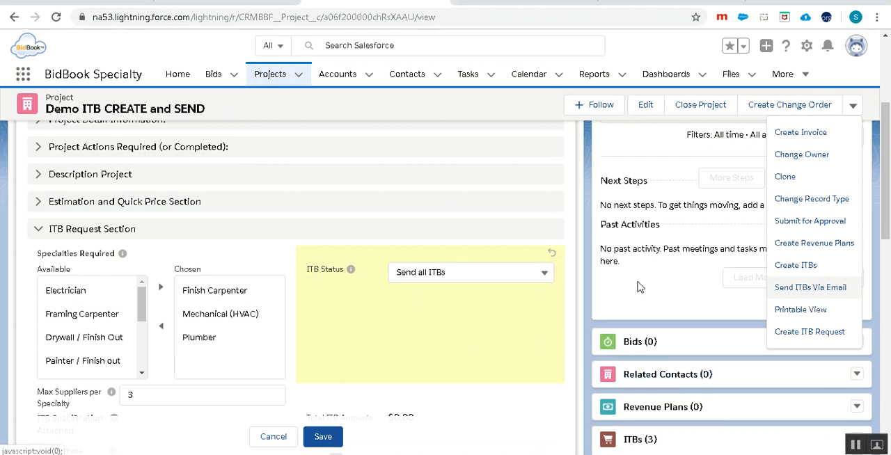
left_click(323, 438)
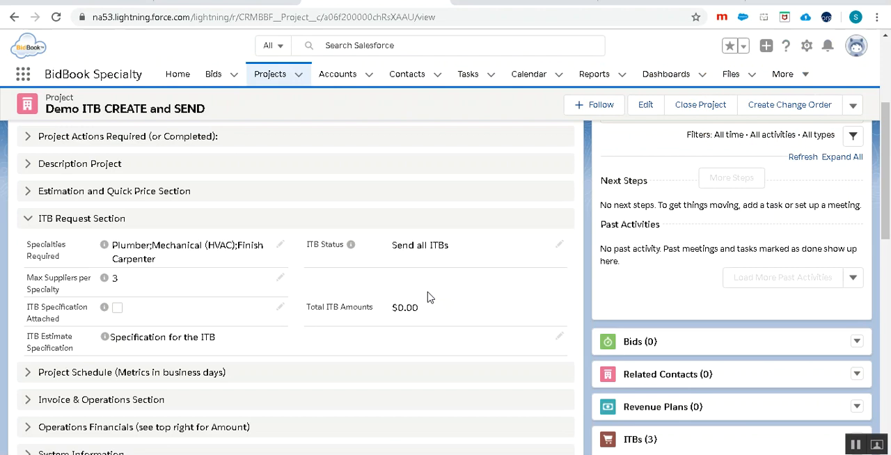
- Check the status and due date of each related ITB and review the project's ITB Request Section
scroll(429, 298, "down", 2)
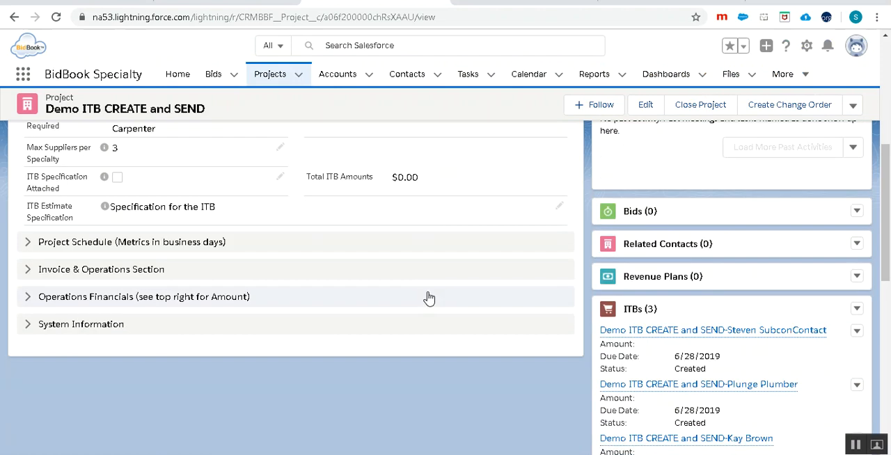
scroll(428, 298, "down", 2)
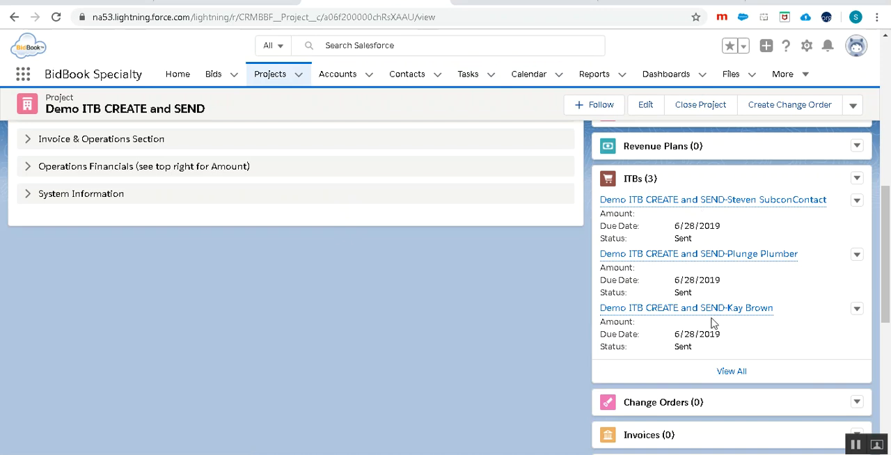
left_click_drag(640, 327, 621, 325)
scroll(472, 323, "up", 3)
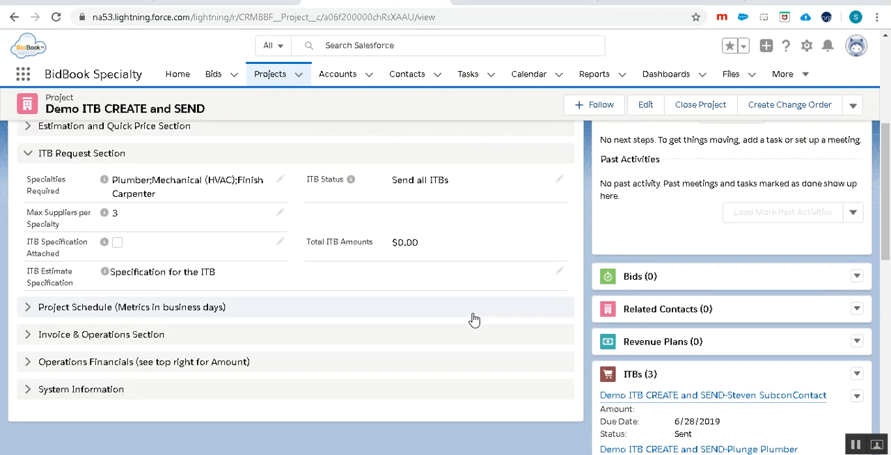
scroll(473, 319, "up", 4)
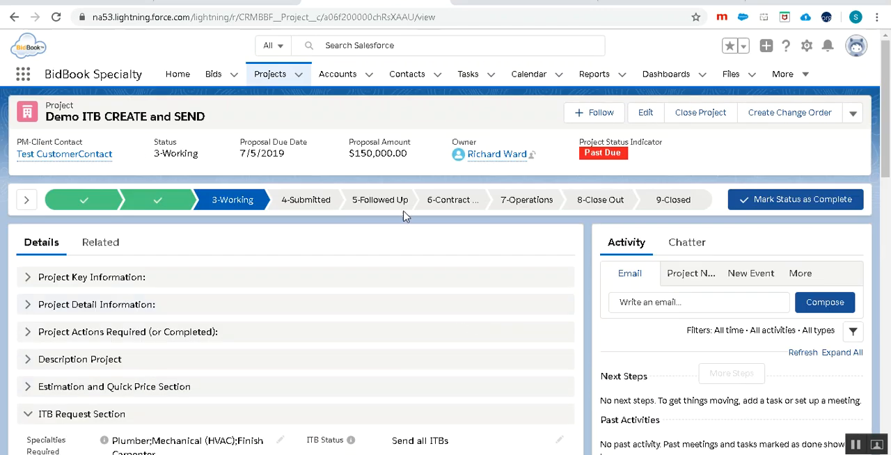
- Open the Amazon HQ Project from the recently viewed projects and look through its related lists for ITBs
left_click(268, 76)
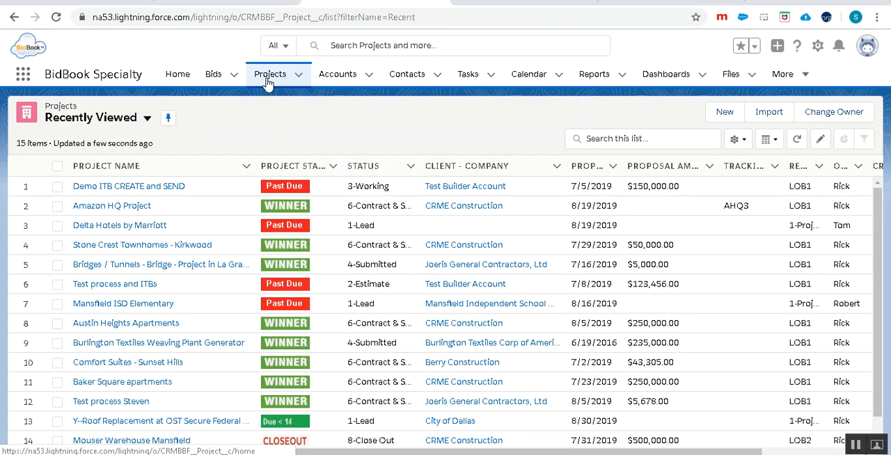
left_click(97, 214)
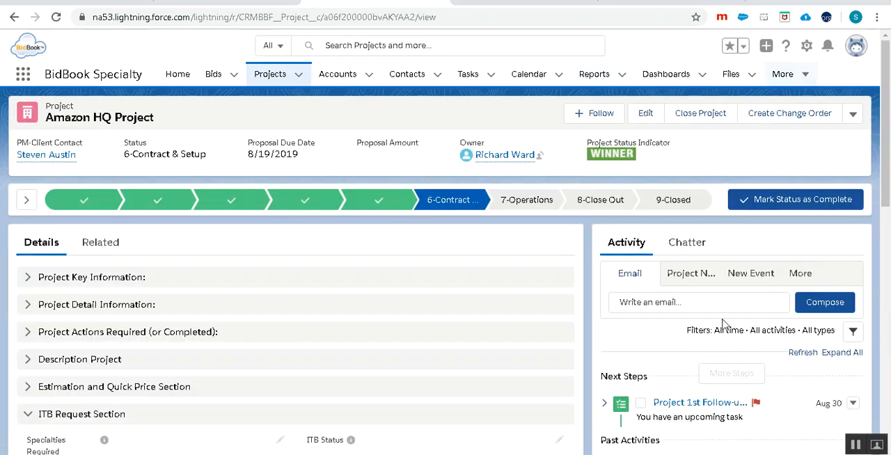
scroll(727, 315, "down", 4)
scroll(719, 314, "down", 5)
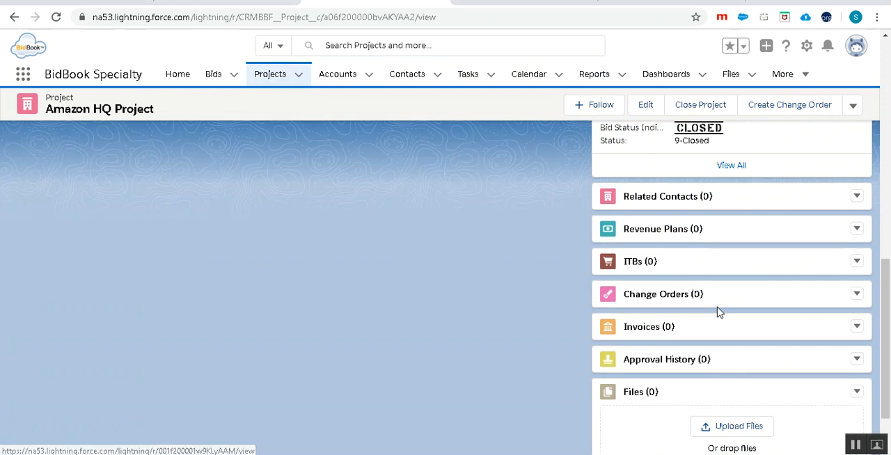
- Open the recently viewed ITBs, go to the Test process and ITBs project from there, and review its related ITBs
left_click(792, 81)
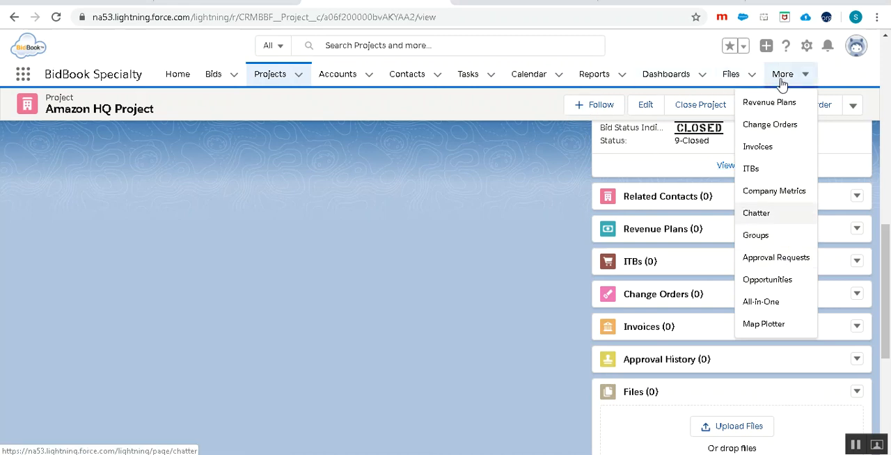
left_click(748, 171)
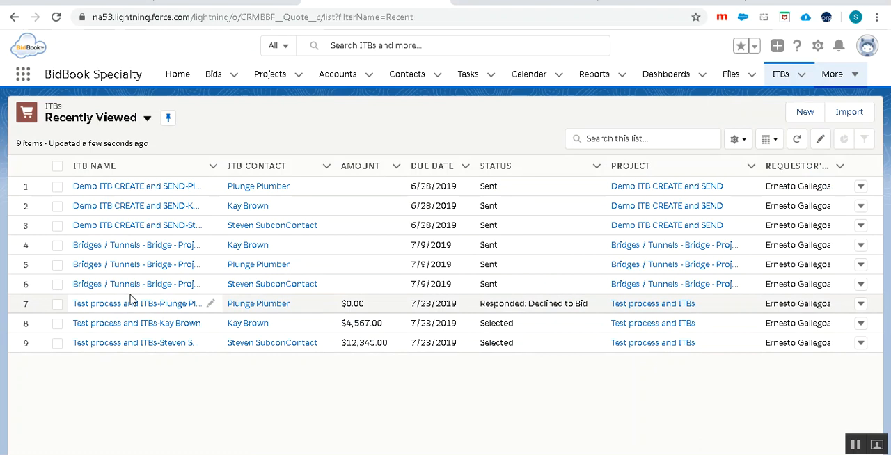
left_click(643, 306)
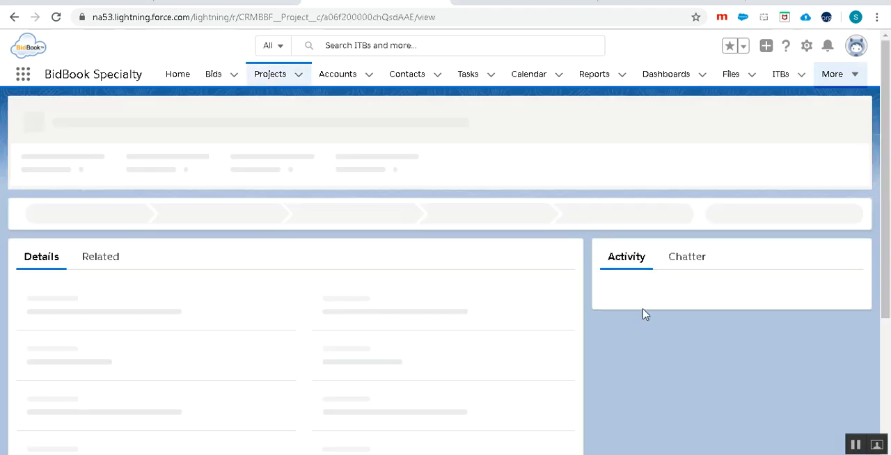
scroll(634, 306, "down", 3)
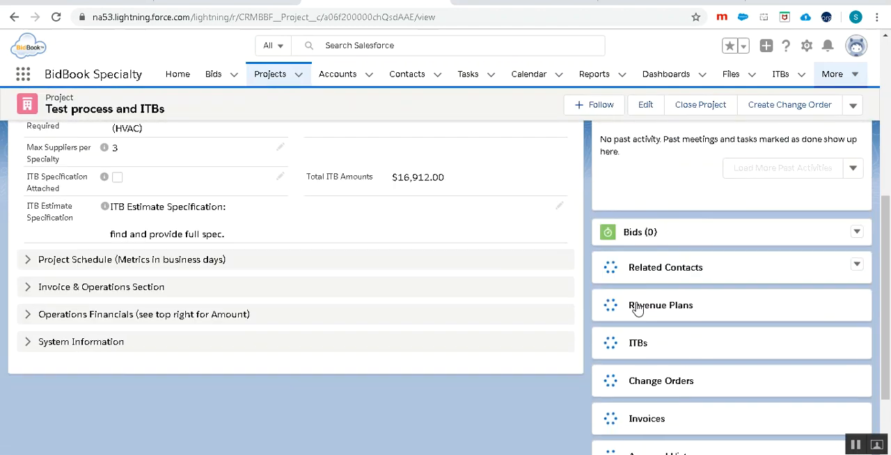
scroll(637, 306, "down", 2)
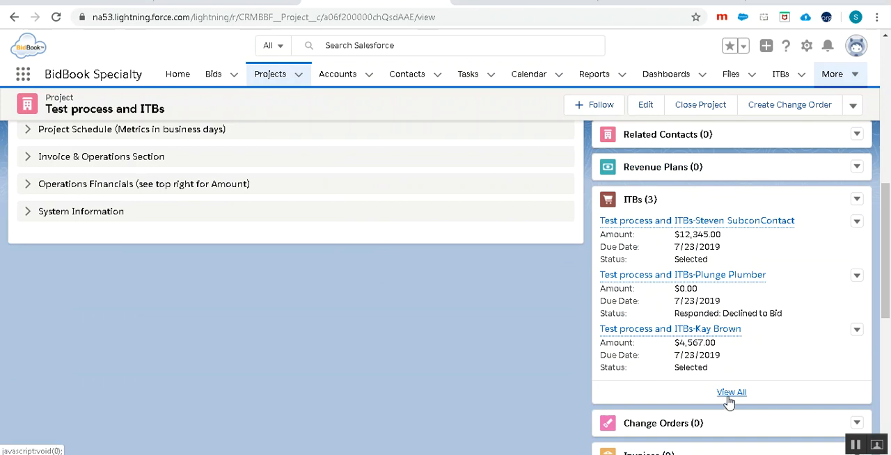
- Show the full list of the project's ITBs and widen the Status column to fit its longest entry
left_click(731, 393)
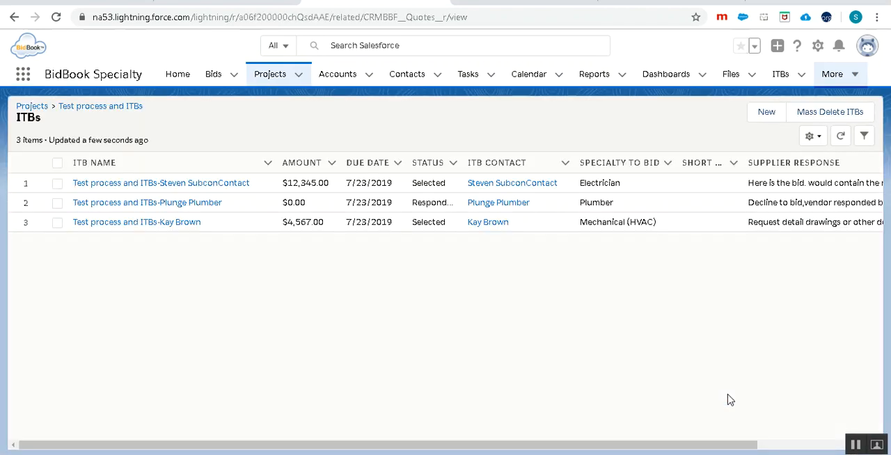
left_click(463, 163)
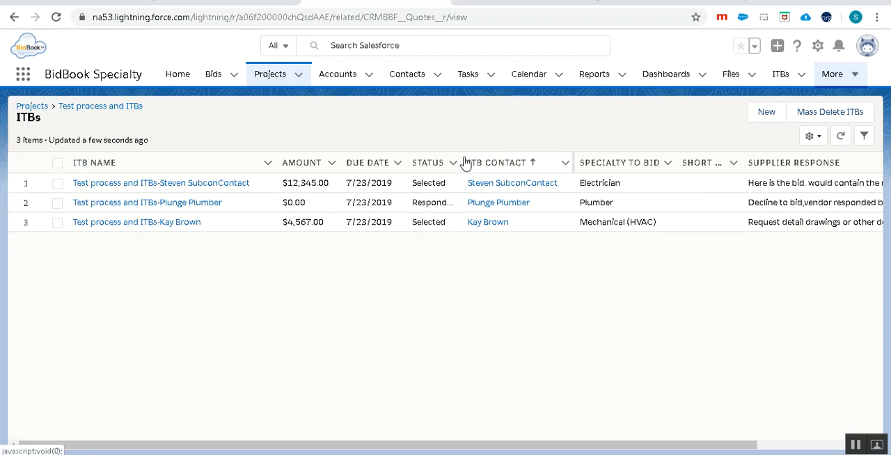
left_click_drag(462, 162, 491, 162)
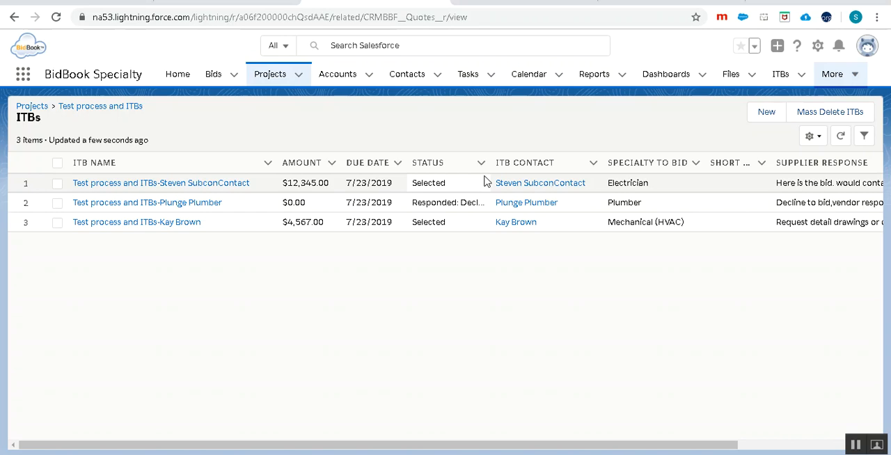
left_click_drag(489, 158, 524, 158)
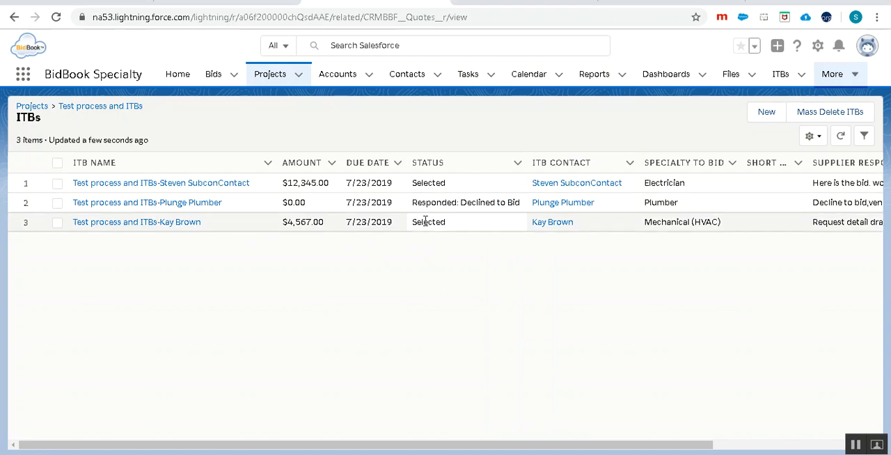
- Return to the Test process and ITBs project and highlight its Total ITB Amounts value
left_click(88, 109)
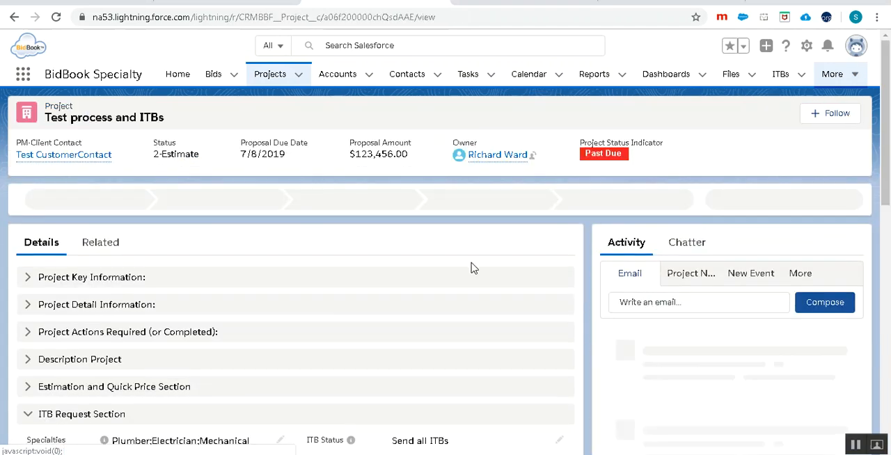
scroll(488, 282, "down", 3)
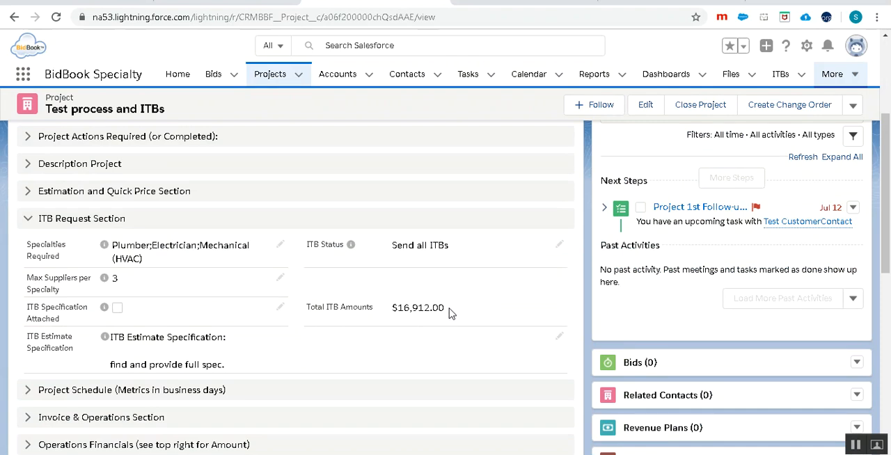
left_click_drag(449, 314, 391, 314)
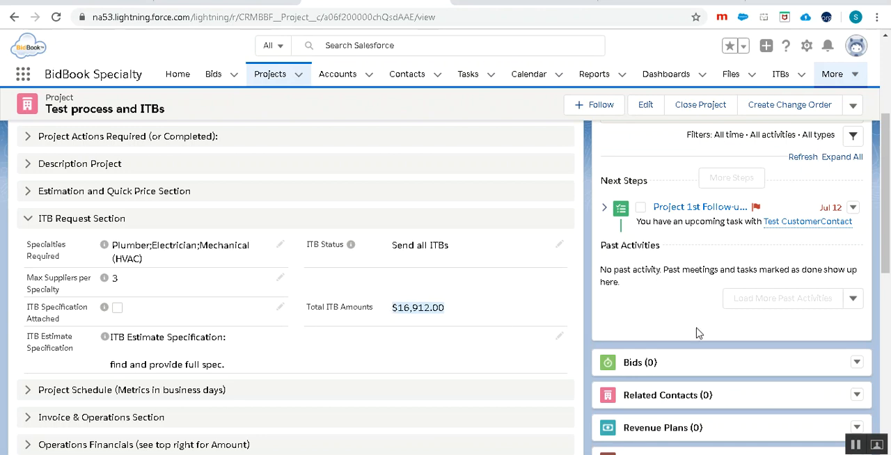
- Compare the related ITBs' amounts with the project's Total ITB Amounts, highlighting the last ITB's status and the total
scroll(673, 325, "down", 3)
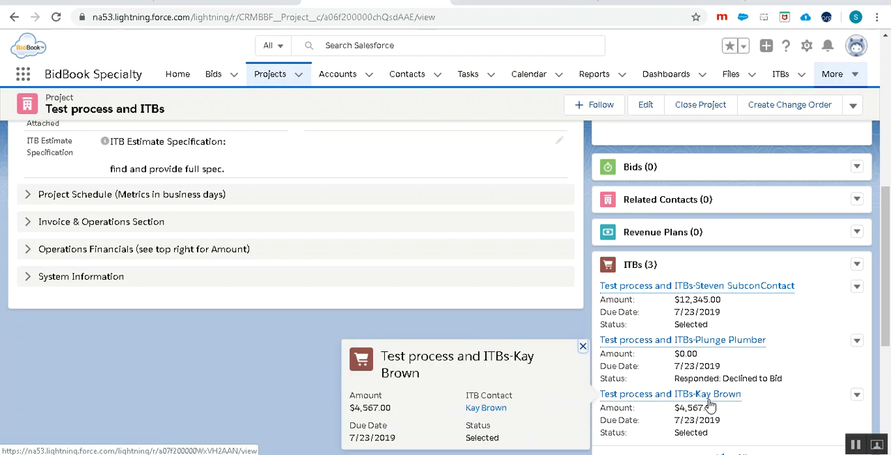
scroll(710, 394, "down", 1)
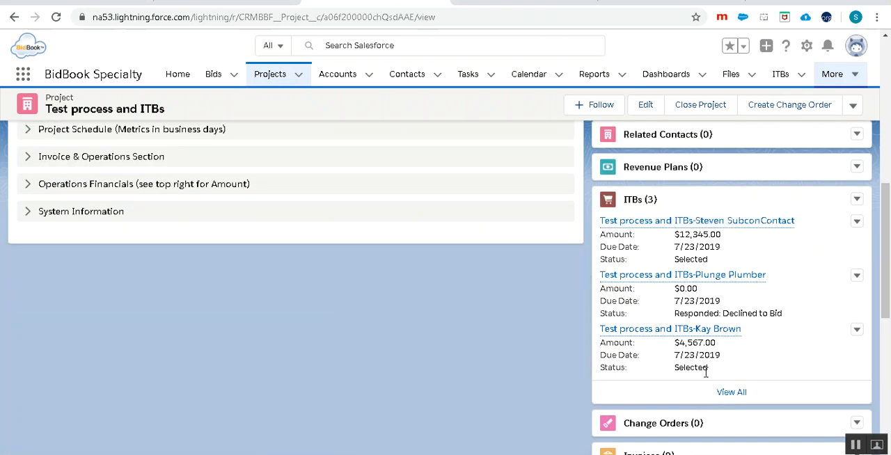
left_click_drag(710, 370, 673, 368)
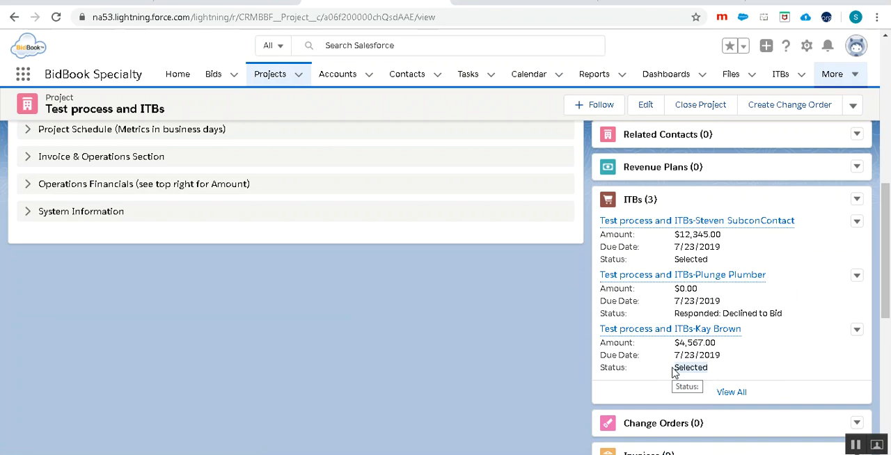
scroll(673, 372, "up", 5)
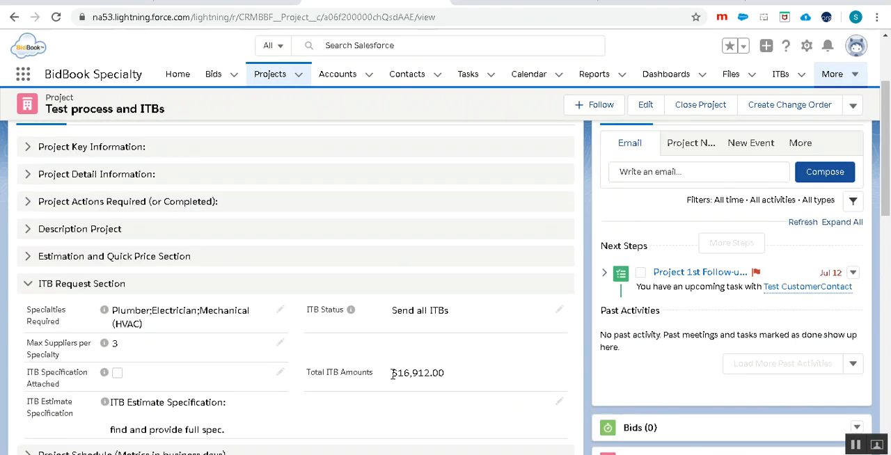
left_click_drag(393, 375, 451, 373)
- Expand the Project Detail Information section and switch to The ITB Process slide in PowerPoint
scroll(412, 382, "up", 3)
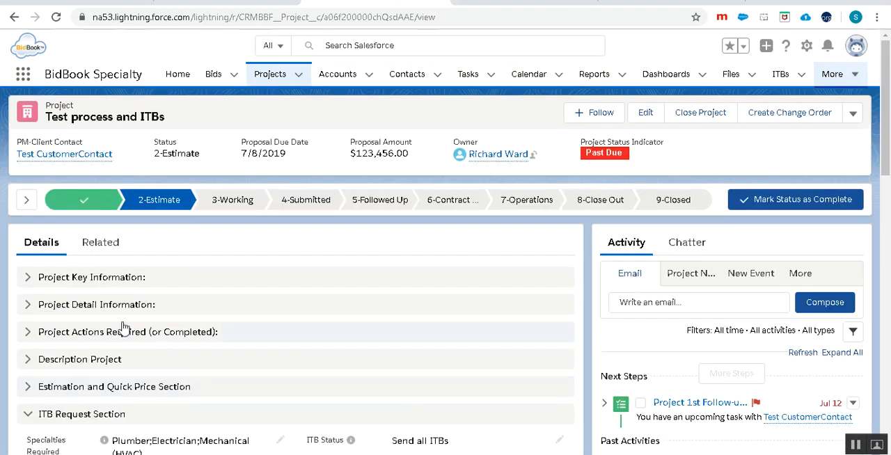
left_click(25, 308)
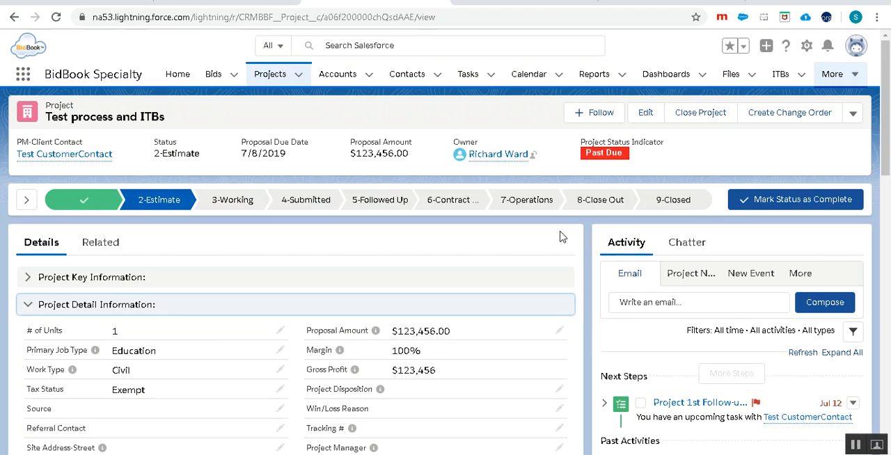
key("alt+Tab")
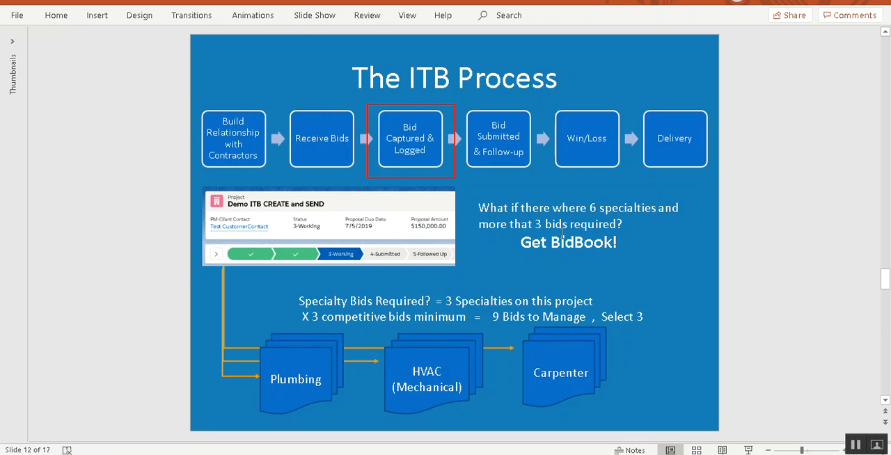